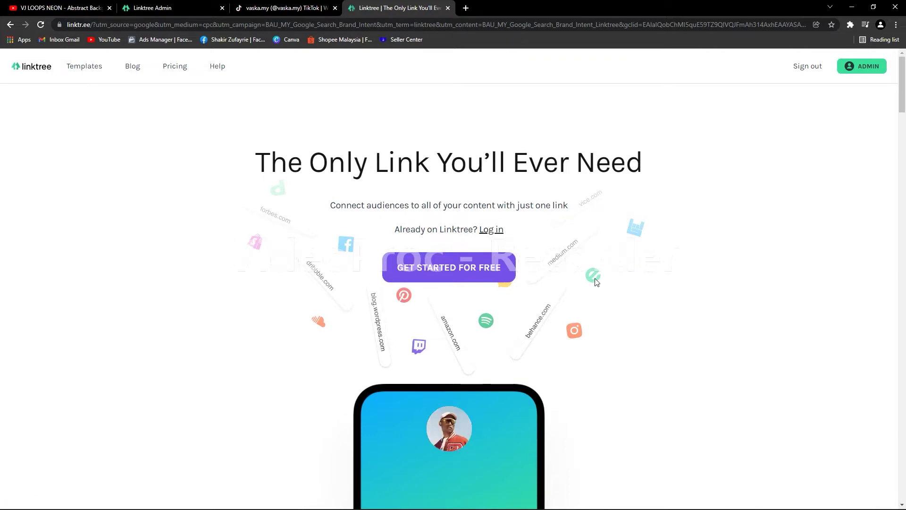
- Look over the Linktree home page and log in to the existing account's admin page
{"action": "scroll", "coordinate": [593, 271], "scroll_direction": "down", "scroll_amount": 5}
{"action": "scroll", "coordinate": [562, 279], "scroll_direction": "up", "scroll_amount": 5}
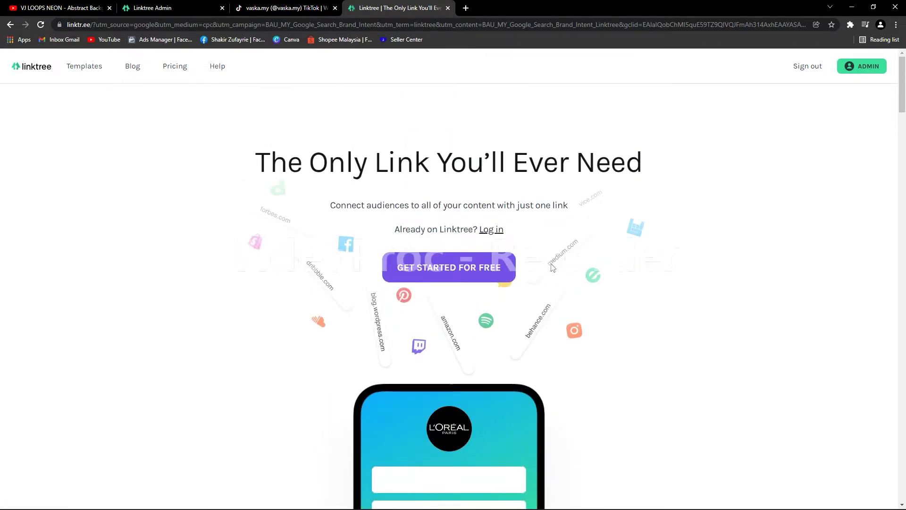
{"action": "scroll", "coordinate": [553, 263], "scroll_direction": "down", "scroll_amount": 6}
{"action": "scroll", "coordinate": [554, 260], "scroll_direction": "up", "scroll_amount": 1}
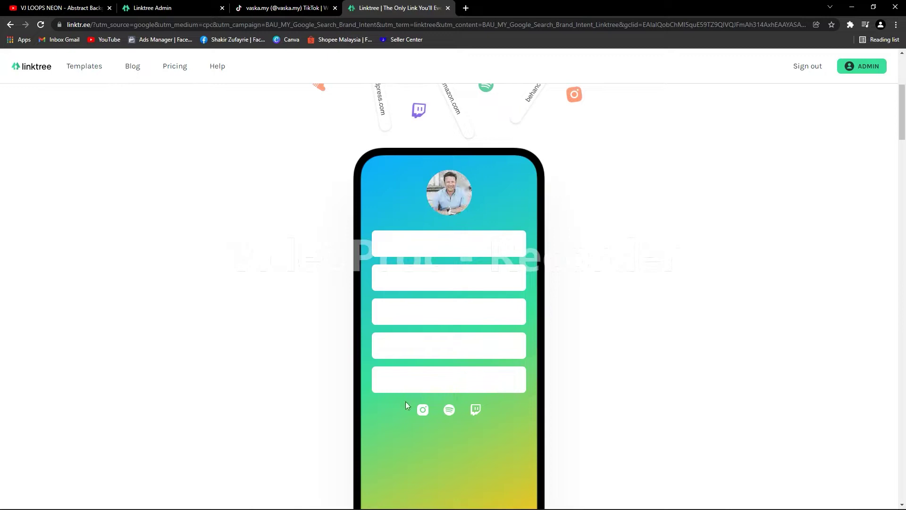
{"action": "scroll", "coordinate": [390, 352], "scroll_direction": "down", "scroll_amount": 5}
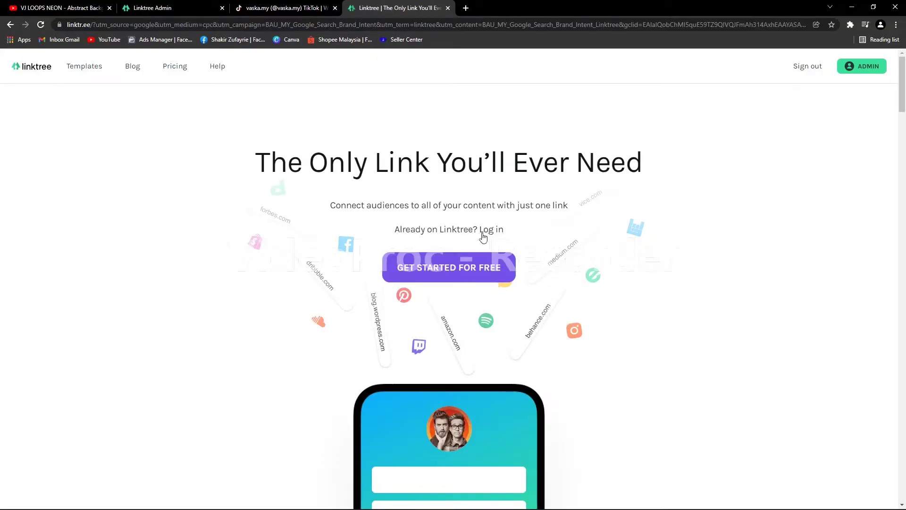
{"action": "left_click", "coordinate": [483, 236]}
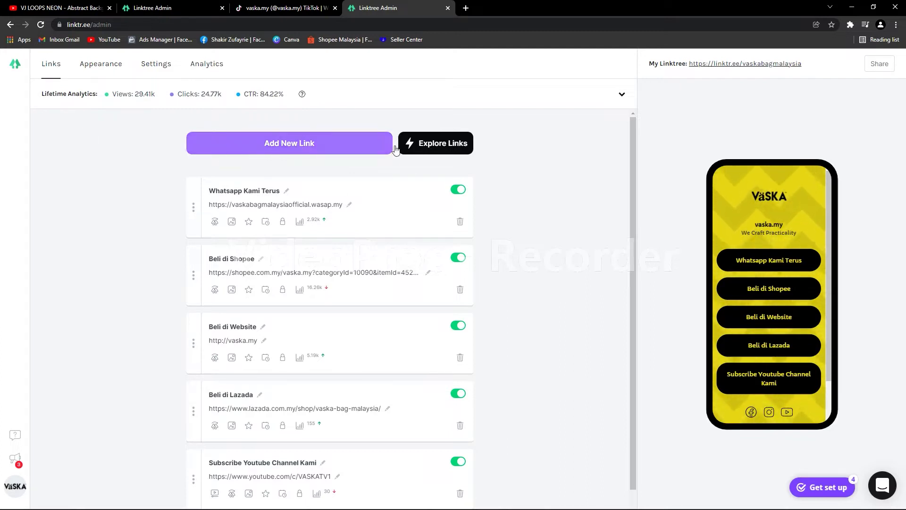
- Add a new link titled "Jom tengok admin joget di tiktok" to the Linktree
{"action": "scroll", "coordinate": [284, 221], "scroll_direction": "down", "scroll_amount": 1}
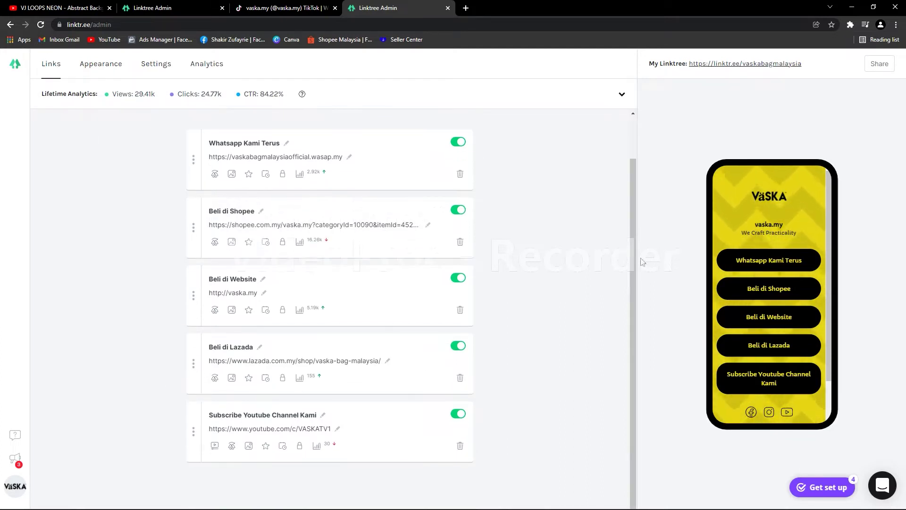
{"action": "scroll", "coordinate": [247, 299], "scroll_direction": "up", "scroll_amount": 1}
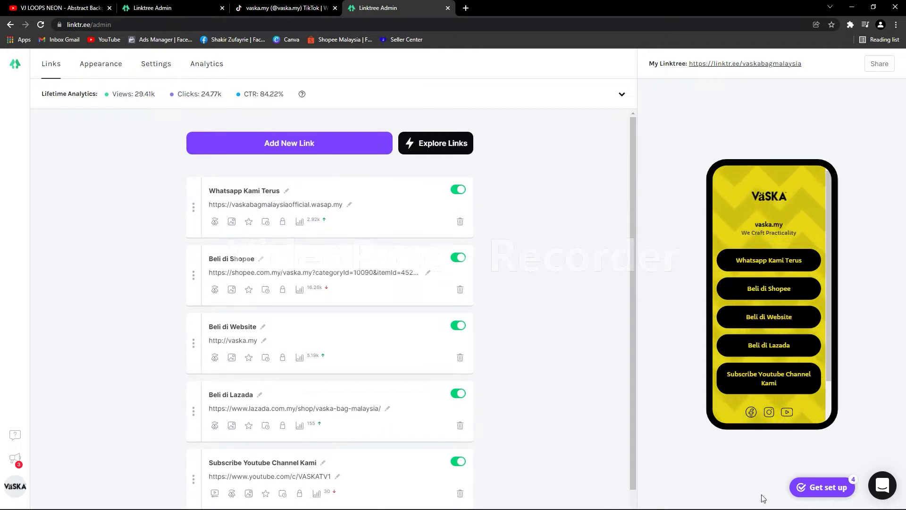
{"action": "mouse_move", "coordinate": [826, 219]}
{"action": "left_mouse_down"}
{"action": "mouse_move", "coordinate": [823, 291]}
{"action": "mouse_move", "coordinate": [832, 211]}
{"action": "mouse_move", "coordinate": [840, 257]}
{"action": "mouse_move", "coordinate": [833, 213]}
{"action": "left_mouse_up"}
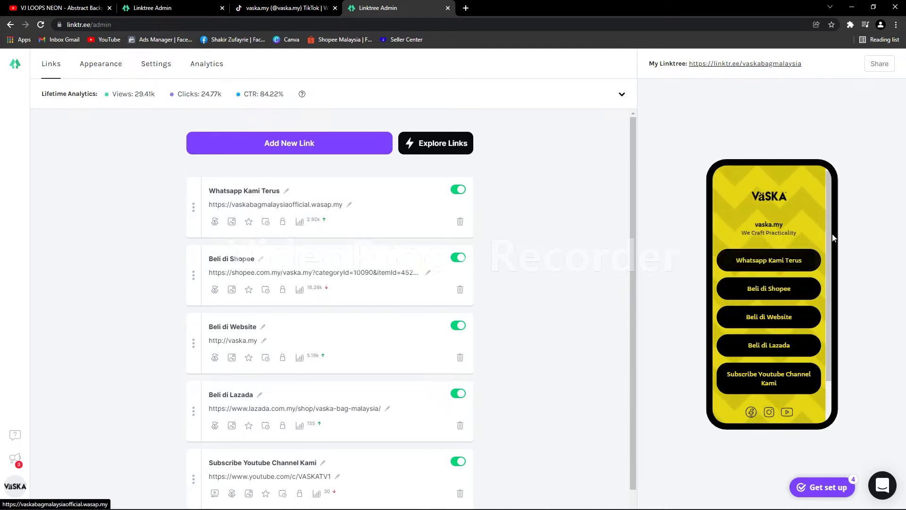
{"action": "left_click_drag", "start_coordinate": [835, 240], "coordinate": [836, 280]}
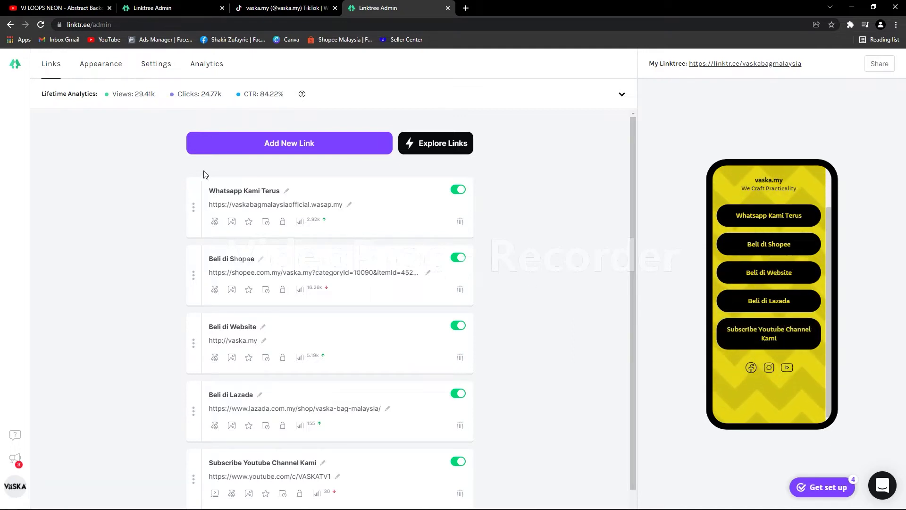
{"action": "left_click", "coordinate": [323, 138]}
{"action": "left_click", "coordinate": [297, 145]}
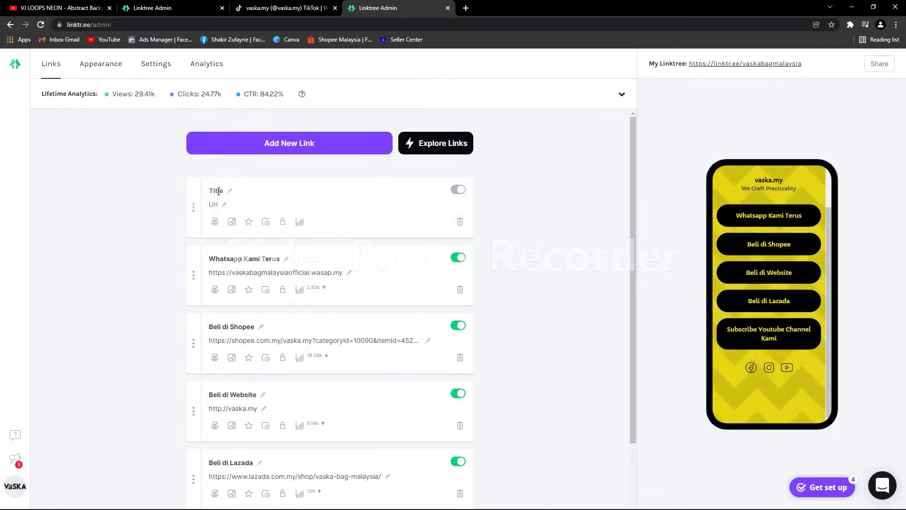
{"action": "left_click", "coordinate": [218, 190]}
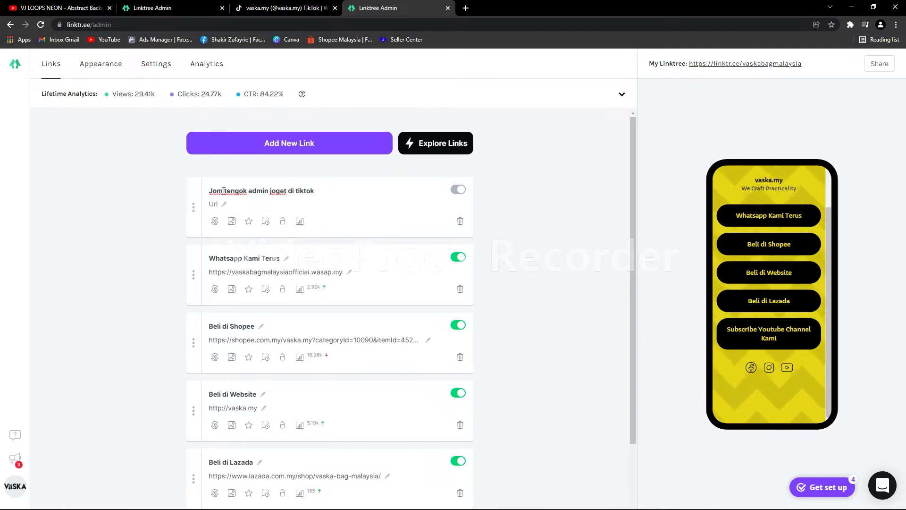
{"action": "left_click", "coordinate": [530, 224]}
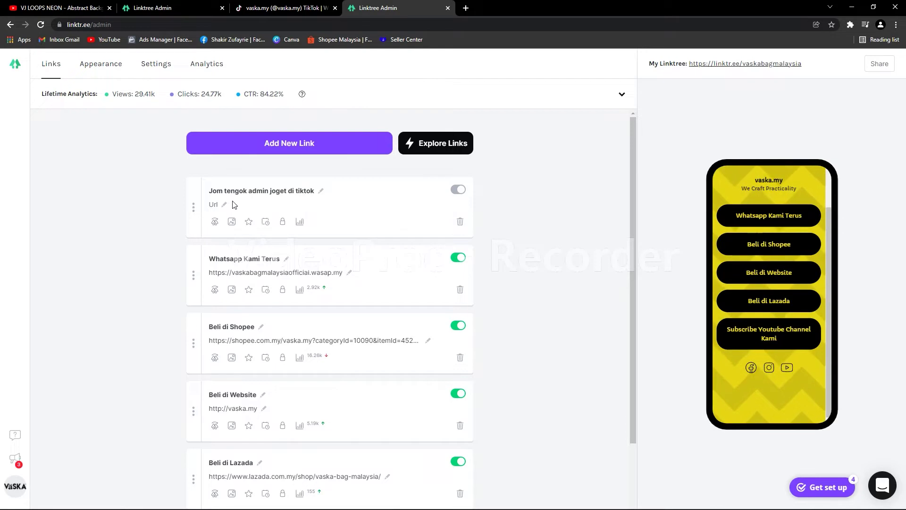
{"action": "left_click", "coordinate": [283, 8]}
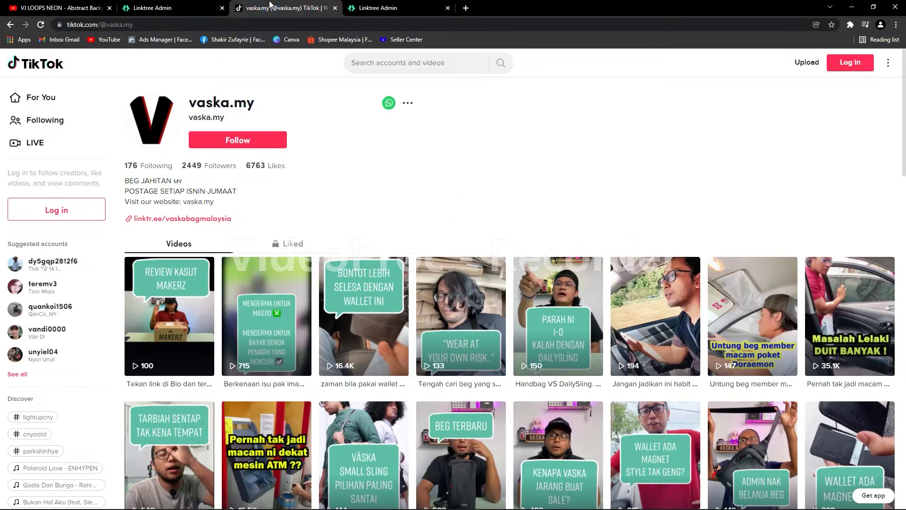
{"action": "left_click", "coordinate": [128, 28]}
{"action": "right_click", "coordinate": [128, 28]}
{"action": "left_click", "coordinate": [165, 84]}
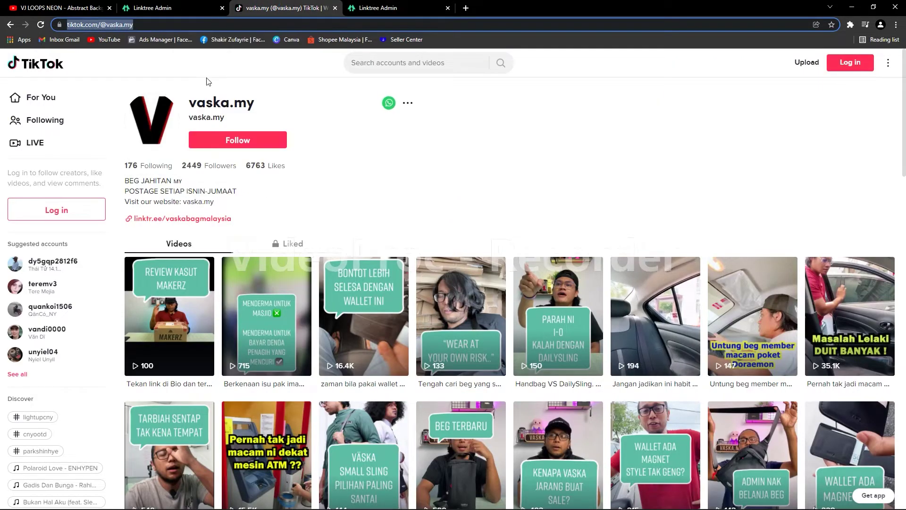
{"action": "left_click", "coordinate": [370, 6]}
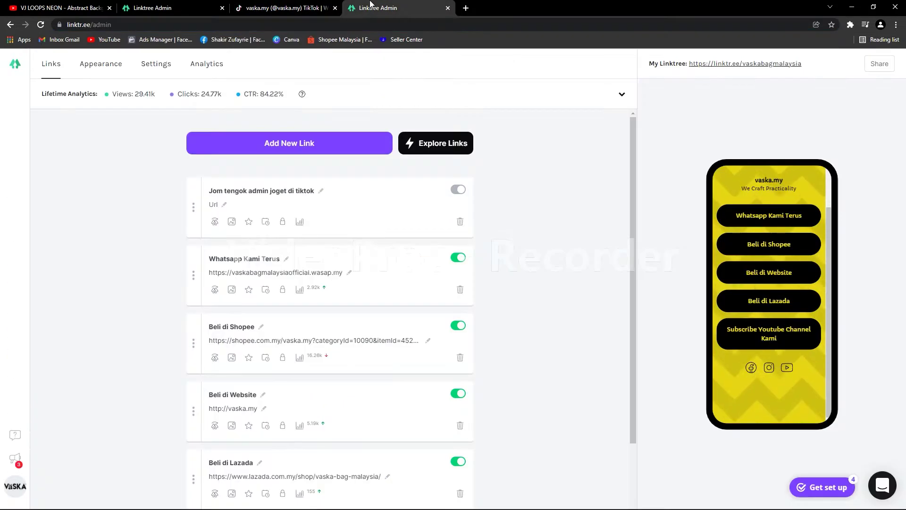
{"action": "left_click", "coordinate": [225, 206]}
{"action": "right_click", "coordinate": [225, 206]}
{"action": "left_click", "coordinate": [249, 279]}
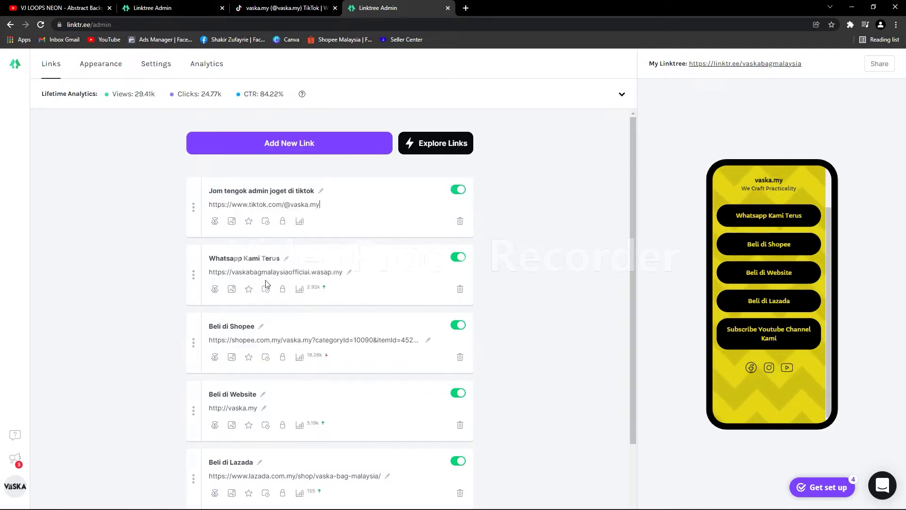
{"action": "left_click", "coordinate": [532, 194]}
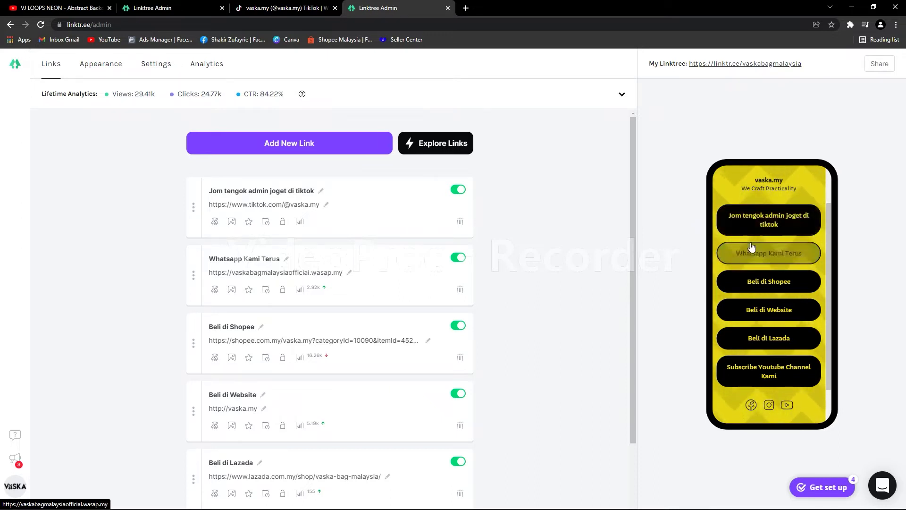
- Test the TikTok, Shopee and YouTube links from the phone preview and close the pages they open
{"action": "left_click", "coordinate": [776, 225]}
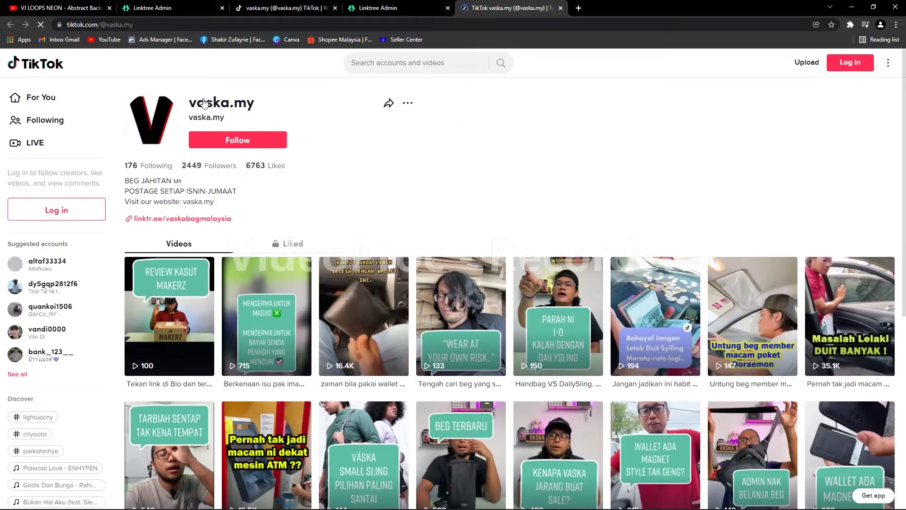
{"action": "left_click", "coordinate": [561, 9]}
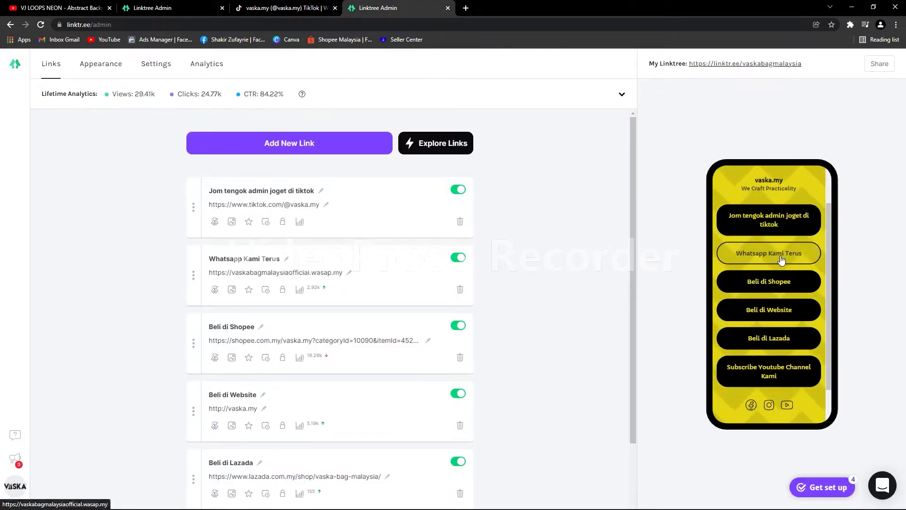
{"action": "left_click", "coordinate": [778, 284]}
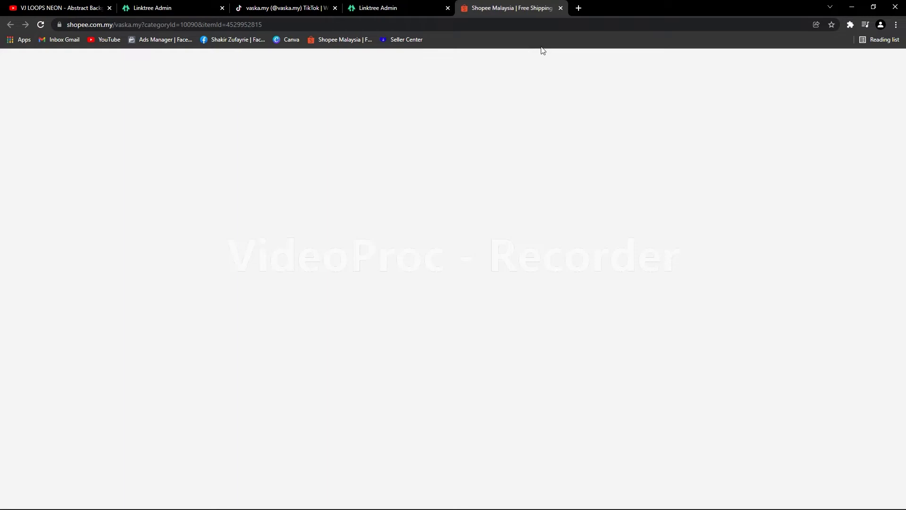
{"action": "left_click", "coordinate": [410, 6]}
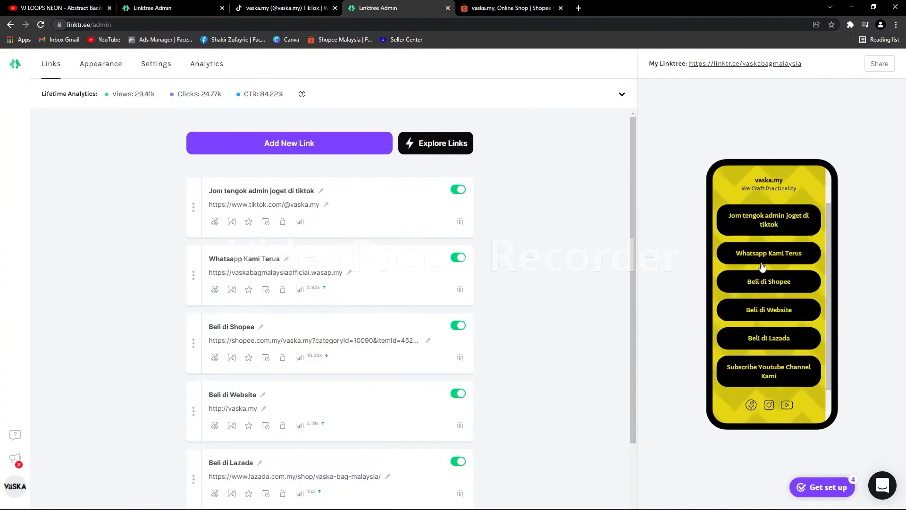
{"action": "scroll", "coordinate": [774, 264], "scroll_direction": "down", "scroll_amount": 1}
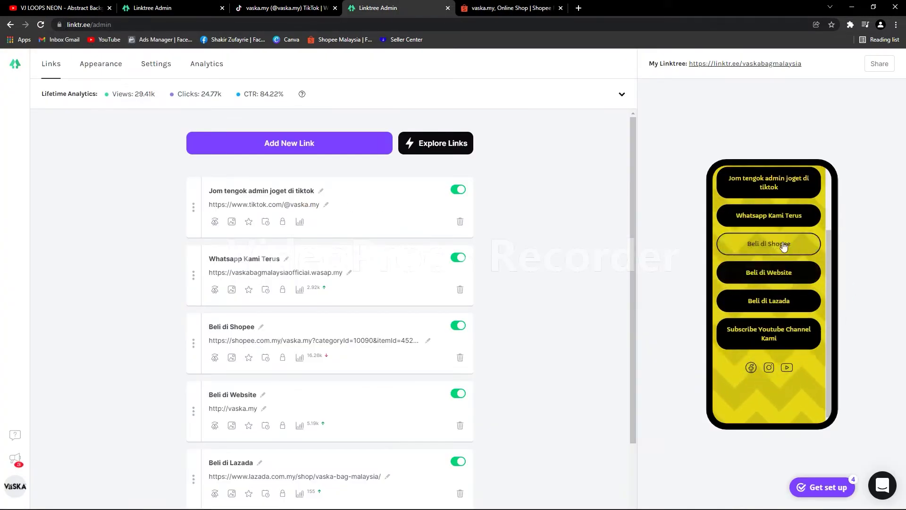
{"action": "left_click", "coordinate": [768, 335]}
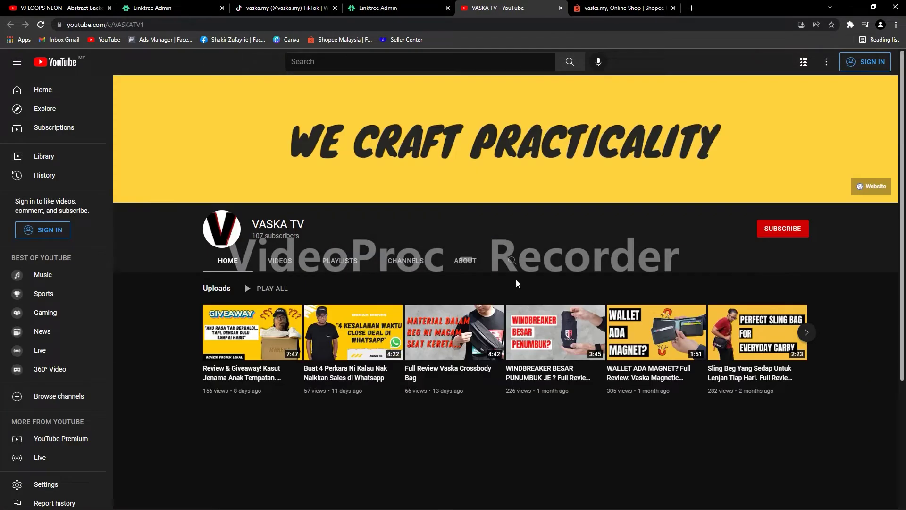
{"action": "left_click", "coordinate": [560, 8]}
{"action": "left_click", "coordinate": [560, 8]}
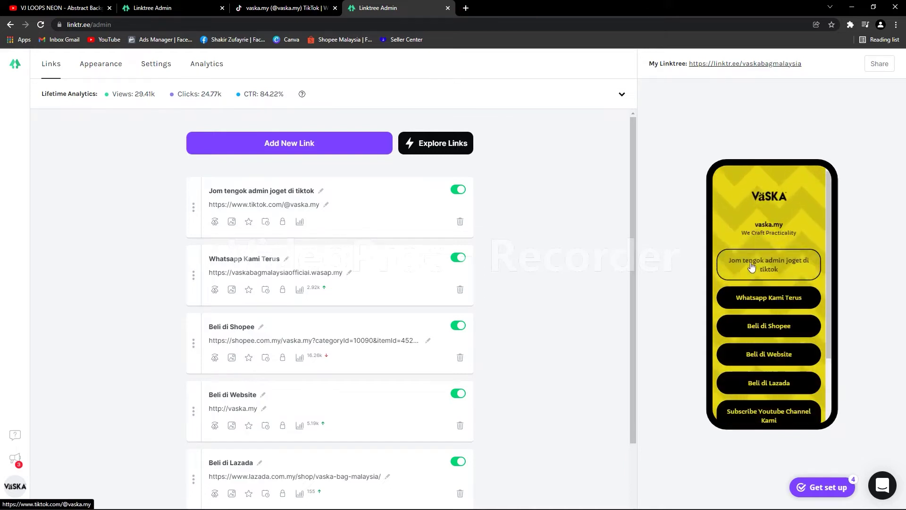
- Open the YouTube channel from the preview's subscribe link, try its Subscribe option, and close the page
{"action": "scroll", "coordinate": [755, 349], "scroll_direction": "down", "scroll_amount": 3}
{"action": "scroll", "coordinate": [774, 321], "scroll_direction": "up", "scroll_amount": 5}
{"action": "scroll", "coordinate": [759, 378], "scroll_direction": "down", "scroll_amount": 3}
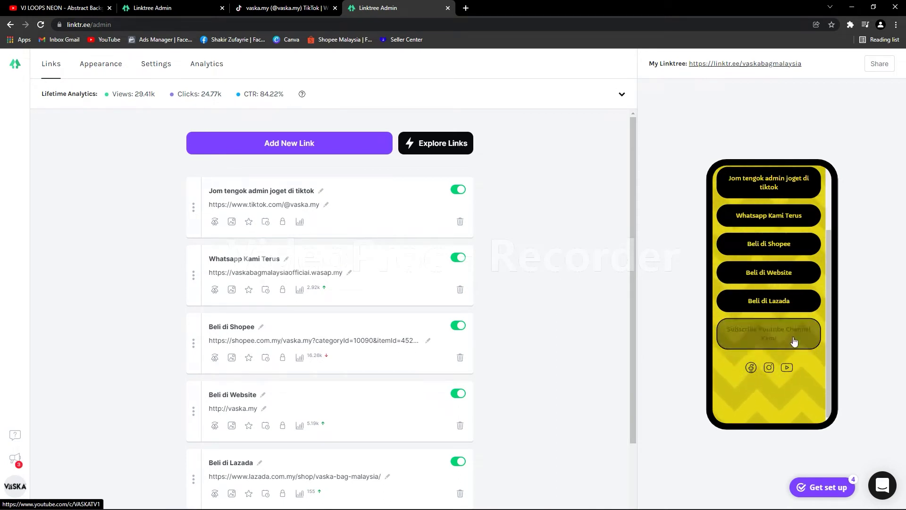
{"action": "left_click", "coordinate": [759, 340]}
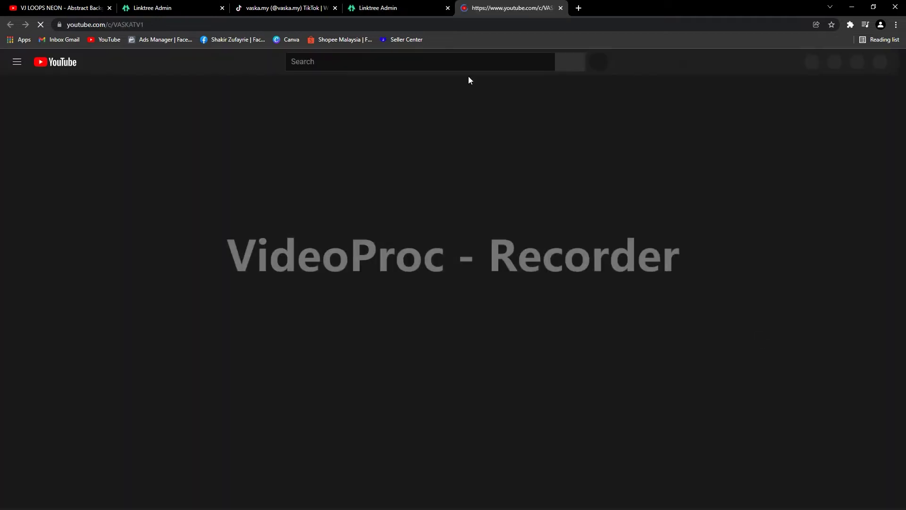
{"action": "left_click", "coordinate": [783, 232]}
{"action": "left_click", "coordinate": [565, 85]}
{"action": "left_click", "coordinate": [561, 8]}
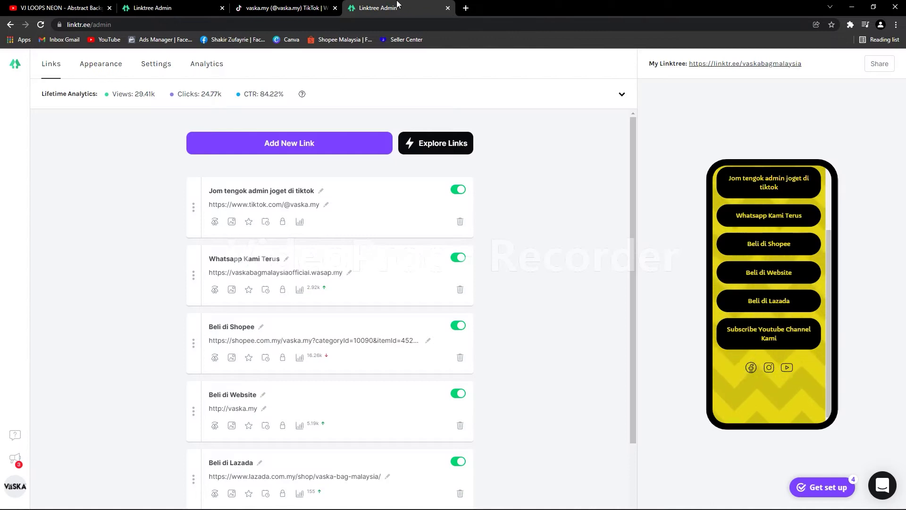
- Examine the phone preview and the full list of links from the TikTok entry down to the YouTube entry
{"action": "scroll", "coordinate": [580, 289], "scroll_direction": "down", "scroll_amount": 3}
{"action": "scroll", "coordinate": [581, 294], "scroll_direction": "up", "scroll_amount": 3}
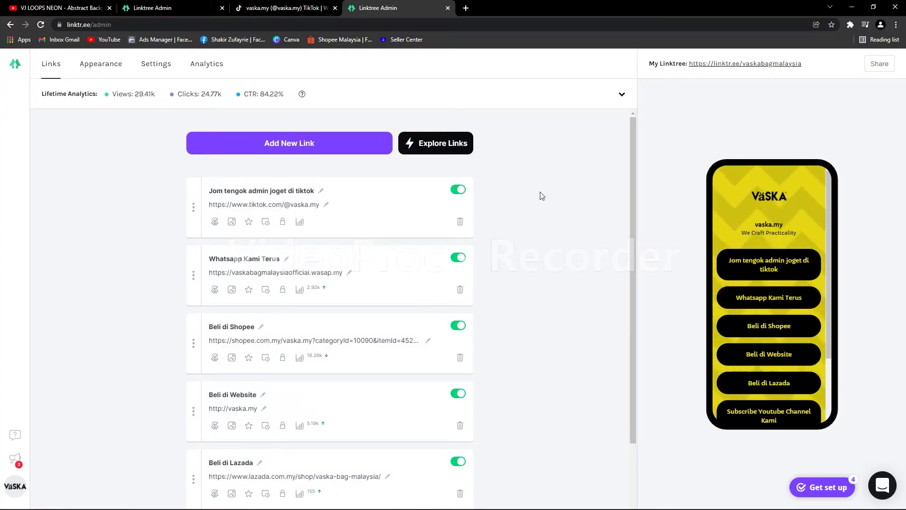
{"action": "scroll", "coordinate": [543, 197], "scroll_direction": "down", "scroll_amount": 1}
{"action": "scroll", "coordinate": [542, 197], "scroll_direction": "down", "scroll_amount": 2}
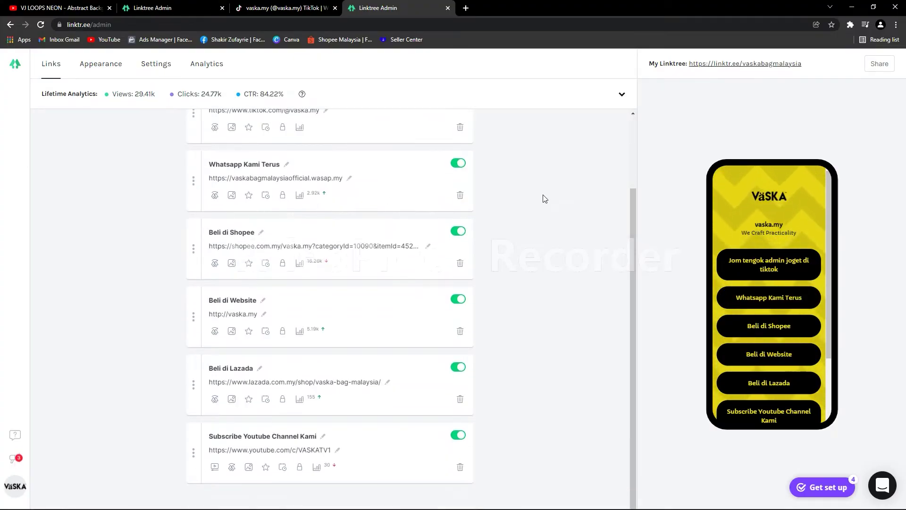
{"action": "scroll", "coordinate": [544, 198], "scroll_direction": "up", "scroll_amount": 2}
{"action": "scroll", "coordinate": [542, 206], "scroll_direction": "down", "scroll_amount": 2}
{"action": "scroll", "coordinate": [543, 210], "scroll_direction": "up", "scroll_amount": 2}
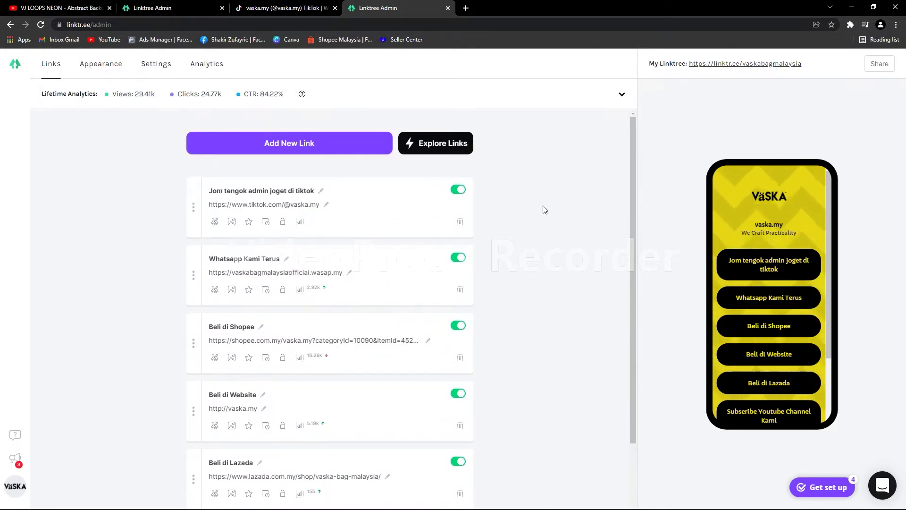
{"action": "scroll", "coordinate": [198, 278], "scroll_direction": "down", "scroll_amount": 3}
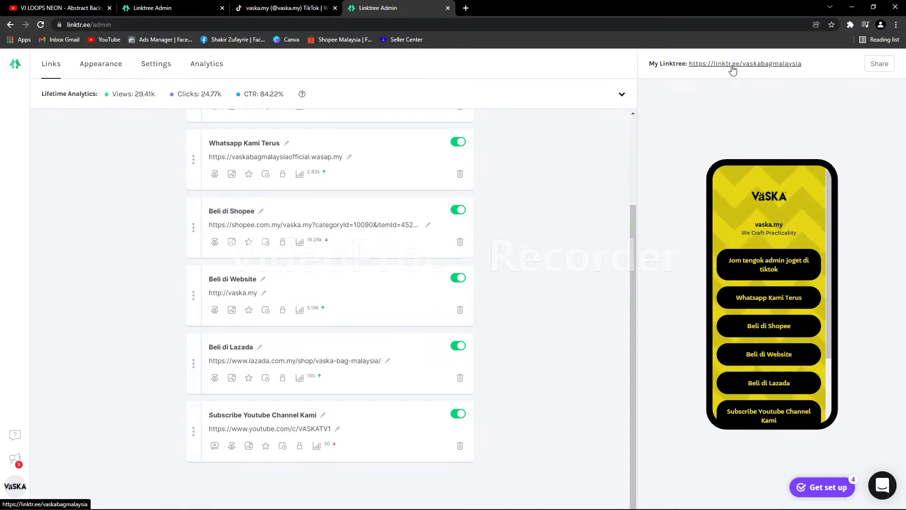
- View the public page linktr.ee/vaskabagmalaysia and compare it with the lifetime clicks of the links in the admin page
{"action": "left_click", "coordinate": [732, 70]}
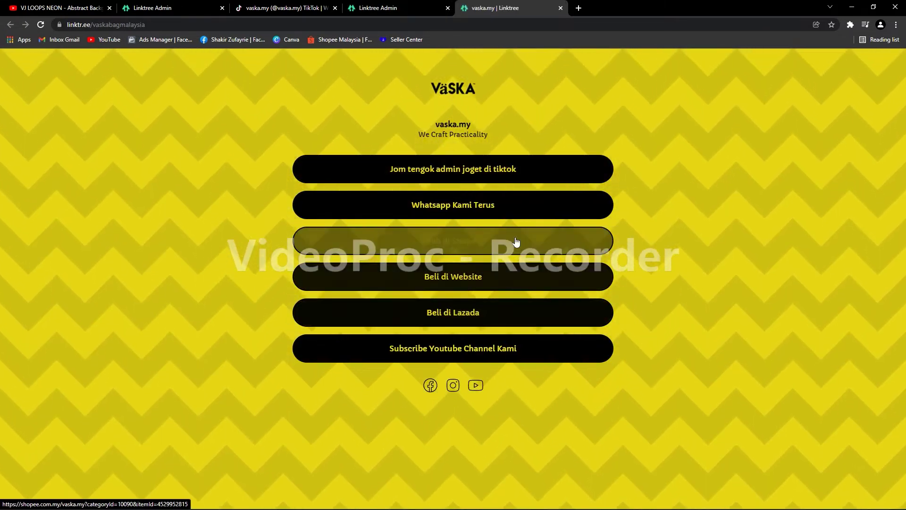
{"action": "left_click", "coordinate": [387, 8]}
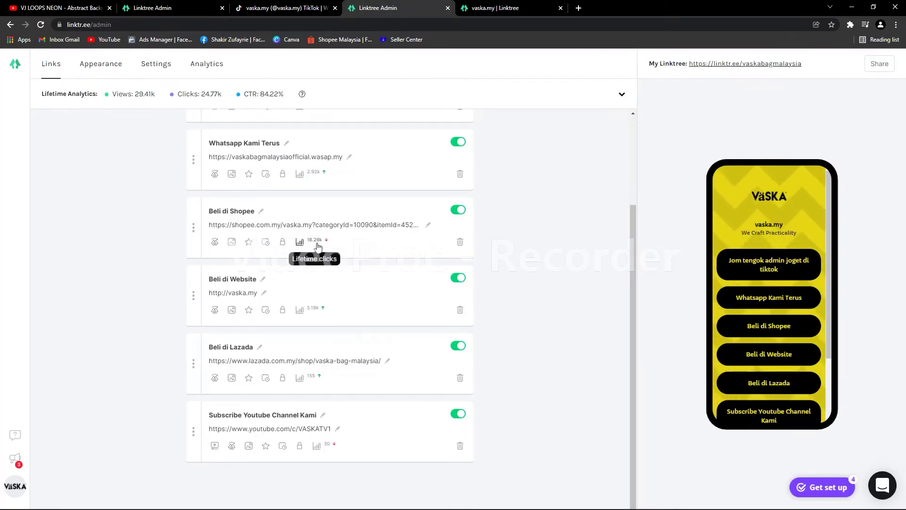
{"action": "left_click", "coordinate": [472, 8]}
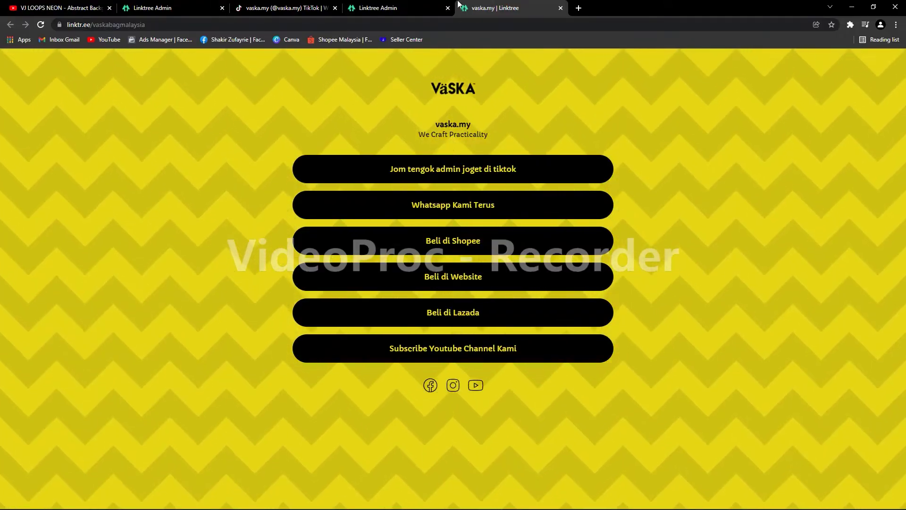
{"action": "key", "text": "ctrl+shift+Tab"}
- Open the Linktree's appearance settings with the profile and theme options
{"action": "scroll", "coordinate": [543, 229], "scroll_direction": "up", "scroll_amount": 3}
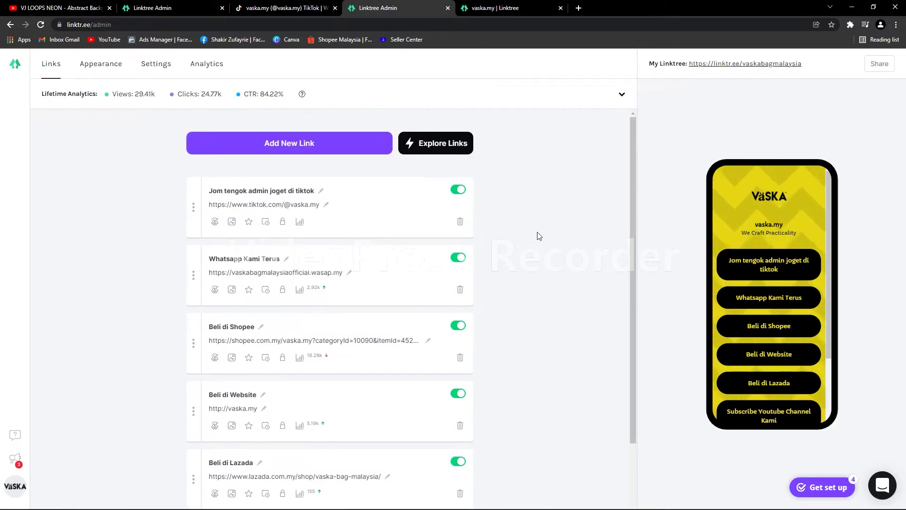
{"action": "left_click", "coordinate": [98, 64]}
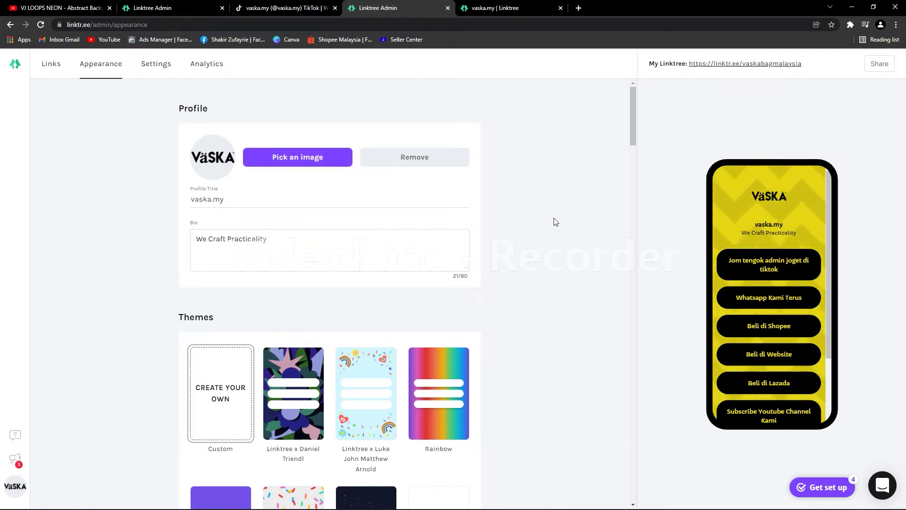
- Look through the available page themes from the custom option down to Mineral Yellow and the background choices
{"action": "scroll", "coordinate": [489, 239], "scroll_direction": "down", "scroll_amount": 5}
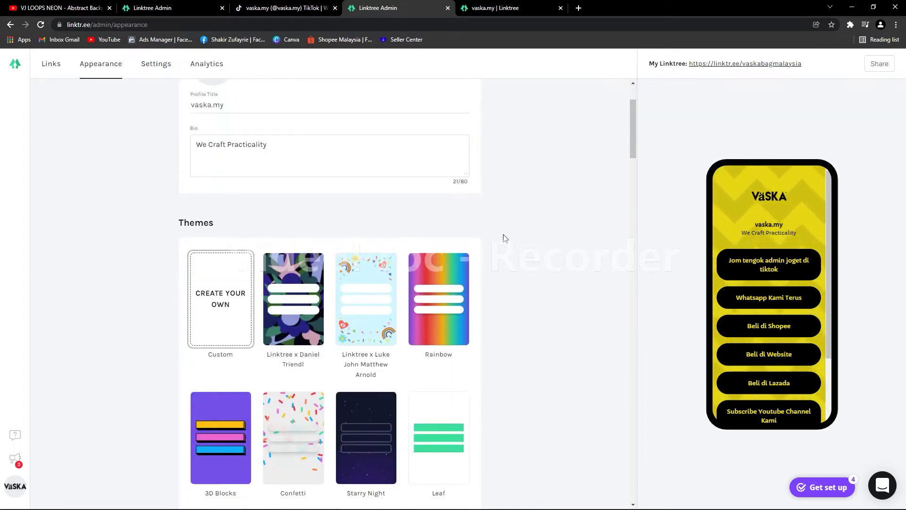
{"action": "scroll", "coordinate": [421, 237], "scroll_direction": "down", "scroll_amount": 2}
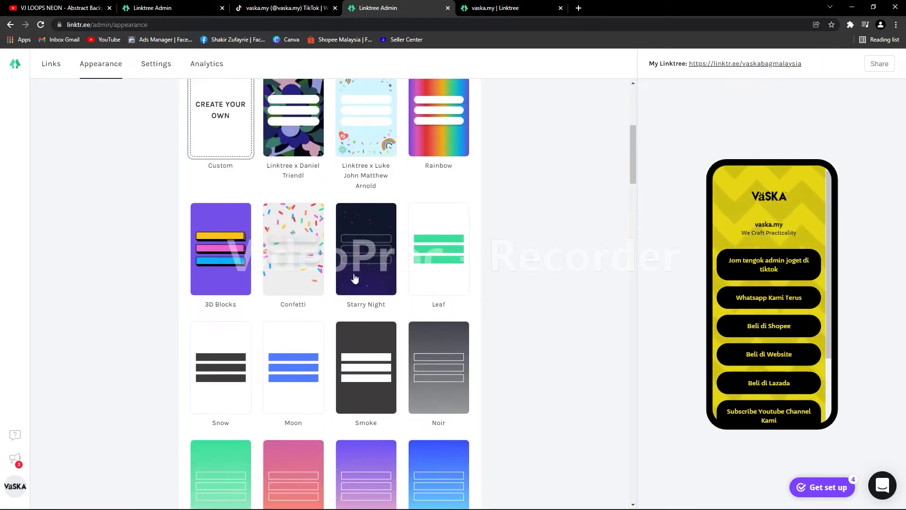
{"action": "scroll", "coordinate": [409, 309], "scroll_direction": "down", "scroll_amount": 2}
{"action": "scroll", "coordinate": [470, 360], "scroll_direction": "down", "scroll_amount": 5}
{"action": "scroll", "coordinate": [427, 313], "scroll_direction": "down", "scroll_amount": 10}
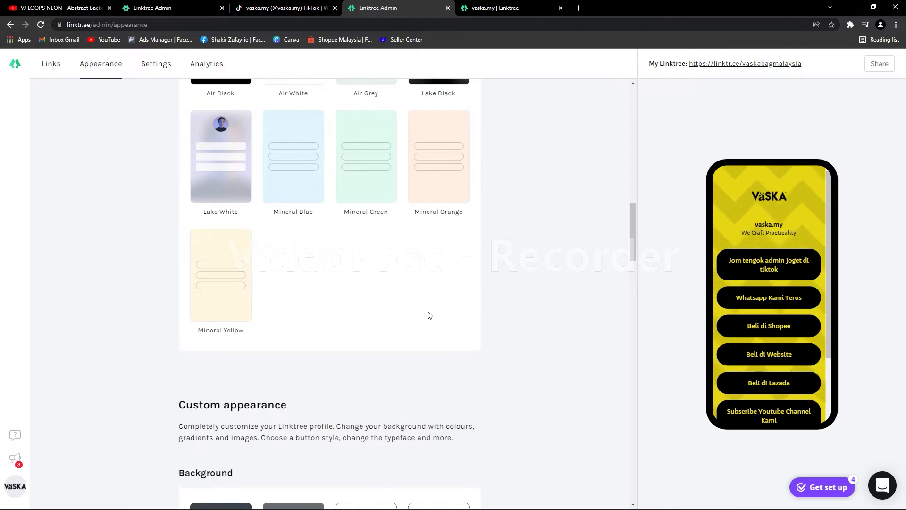
{"action": "scroll", "coordinate": [457, 307], "scroll_direction": "up", "scroll_amount": 3}
{"action": "scroll", "coordinate": [425, 309], "scroll_direction": "up", "scroll_amount": 1}
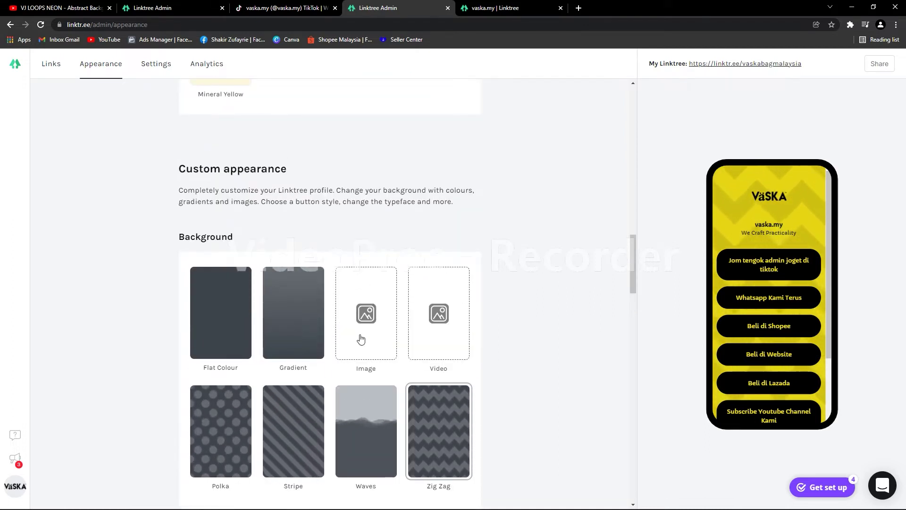
- Try the Image background without choosing a picture, check it in the phone preview, and switch back to Zig Zag
{"action": "left_click", "coordinate": [366, 312]}
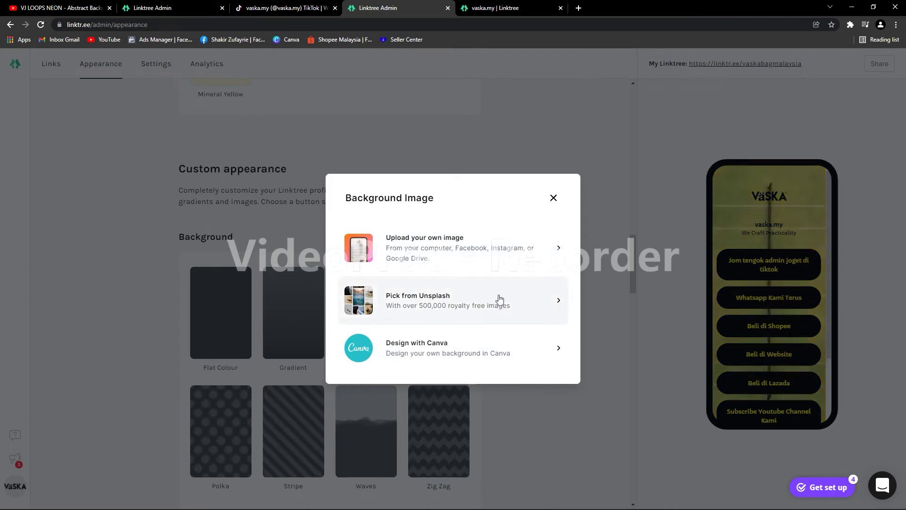
{"action": "left_click", "coordinate": [554, 199]}
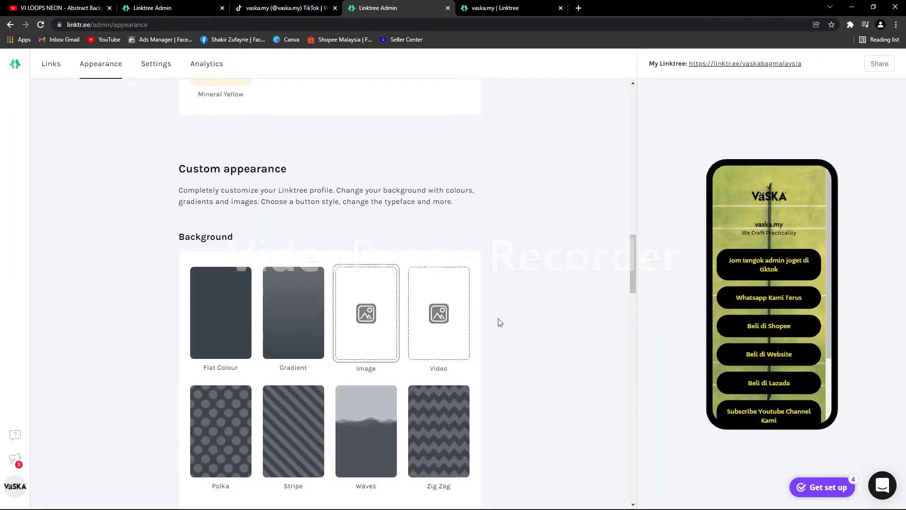
{"action": "scroll", "coordinate": [799, 244], "scroll_direction": "down", "scroll_amount": 2}
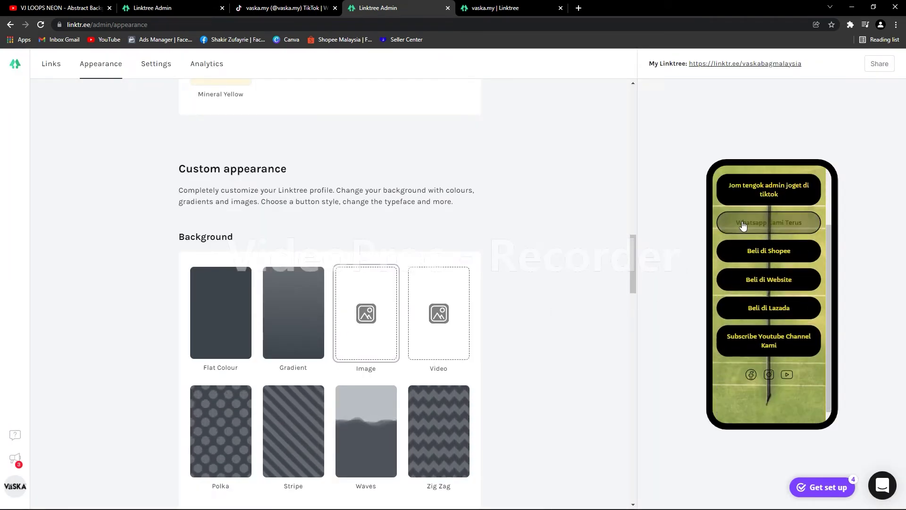
{"action": "scroll", "coordinate": [450, 427], "scroll_direction": "down", "scroll_amount": 2}
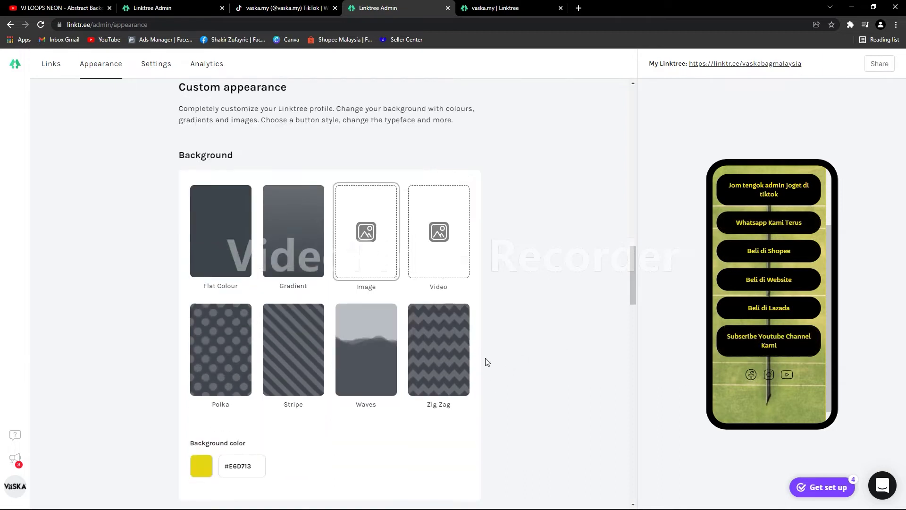
{"action": "left_click", "coordinate": [448, 340]}
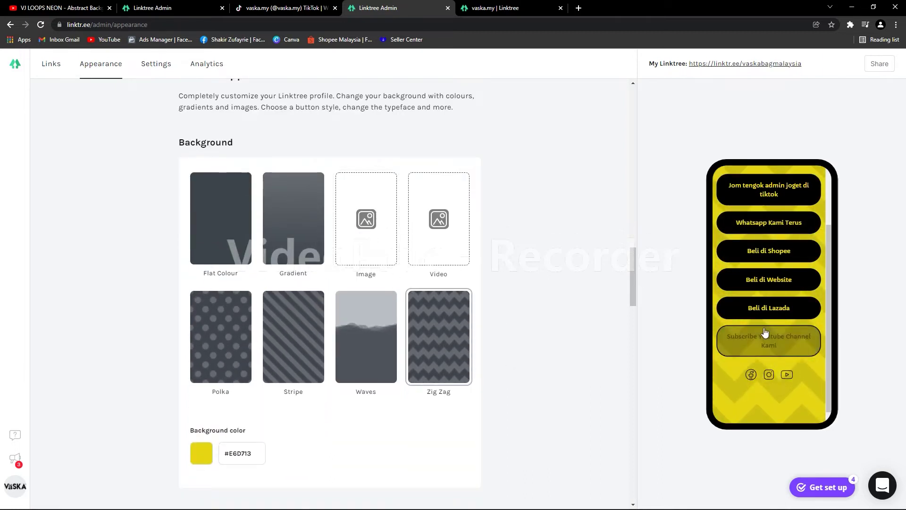
- Set the page background to Gradient and check it in the phone preview
{"action": "scroll", "coordinate": [464, 298], "scroll_direction": "down", "scroll_amount": 2}
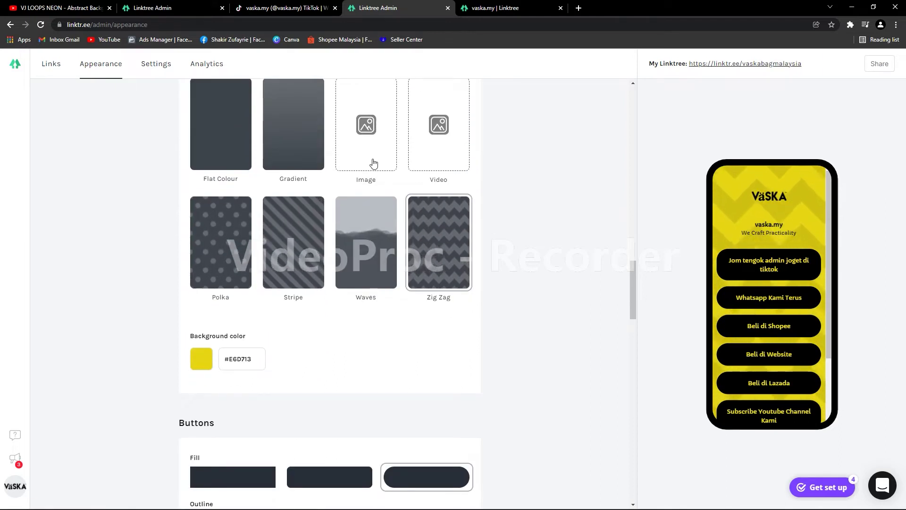
{"action": "left_click", "coordinate": [287, 142]}
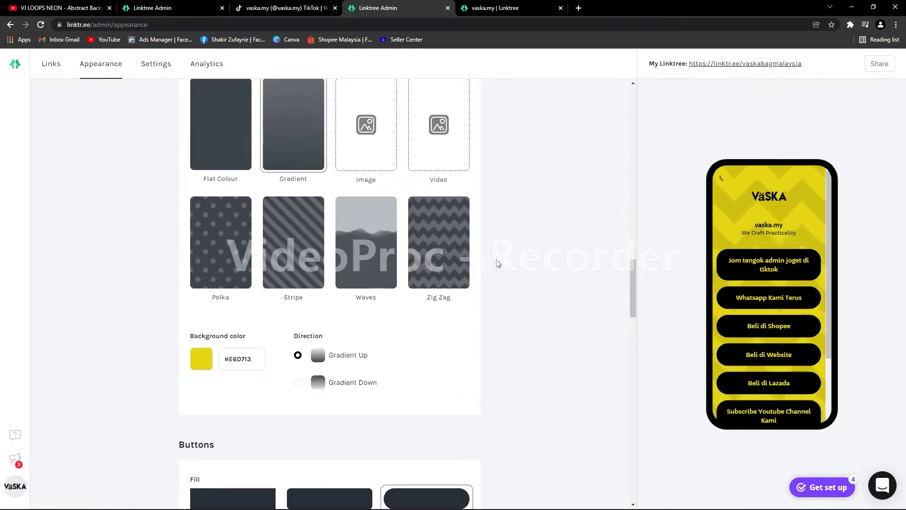
{"action": "scroll", "coordinate": [780, 301], "scroll_direction": "down", "scroll_amount": 2}
{"action": "scroll", "coordinate": [780, 302], "scroll_direction": "up", "scroll_amount": 2}
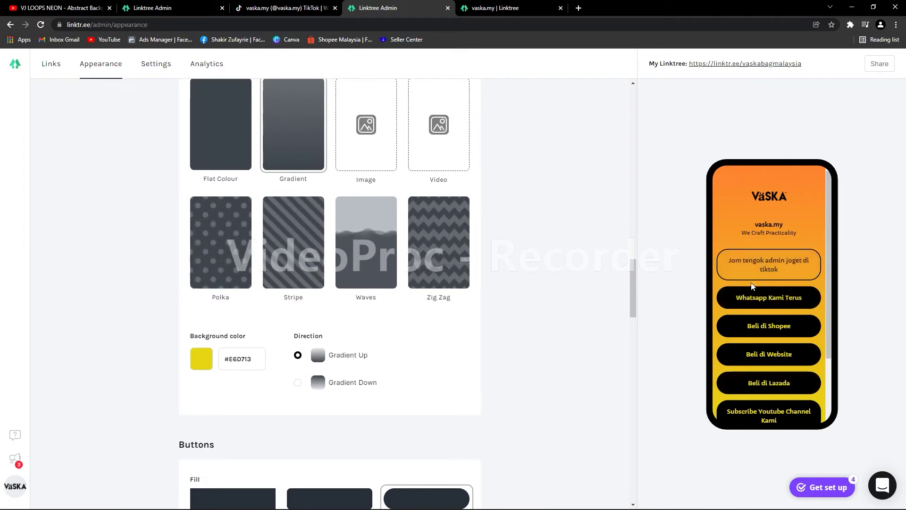
{"action": "scroll", "coordinate": [539, 290], "scroll_direction": "up", "scroll_amount": 4}
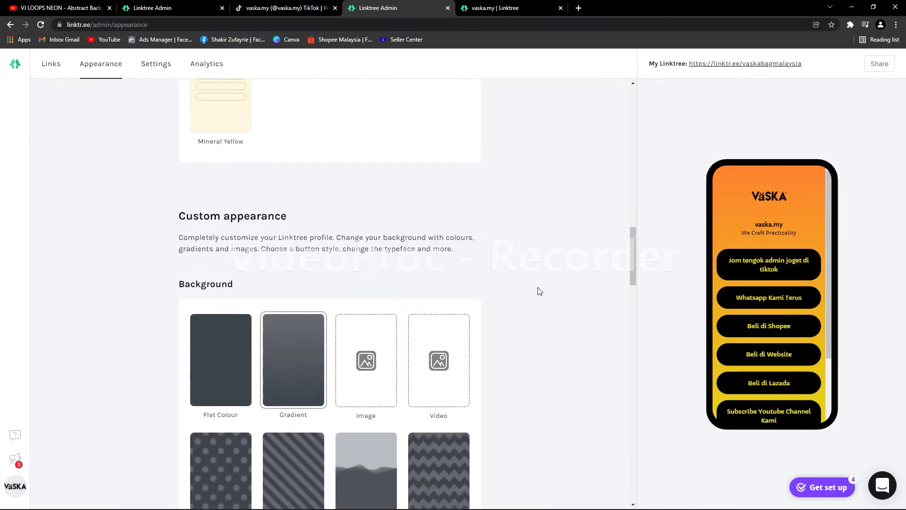
- Change the link buttons to the square-cornered Fill style and review the other button styles and colours
{"action": "scroll", "coordinate": [539, 290], "scroll_direction": "down", "scroll_amount": 8}
{"action": "scroll", "coordinate": [482, 290], "scroll_direction": "down", "scroll_amount": 1}
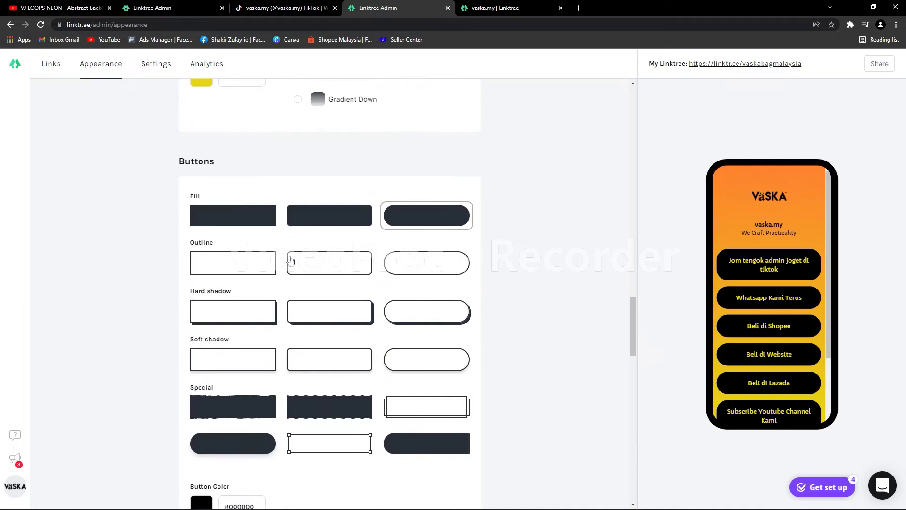
{"action": "scroll", "coordinate": [314, 409], "scroll_direction": "down", "scroll_amount": 3}
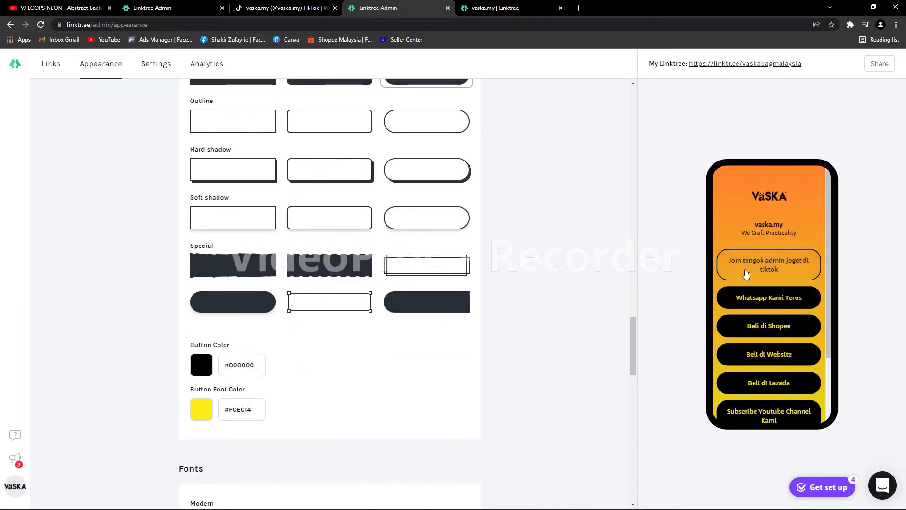
{"action": "scroll", "coordinate": [470, 287], "scroll_direction": "up", "scroll_amount": 3}
{"action": "left_click", "coordinate": [242, 219]}
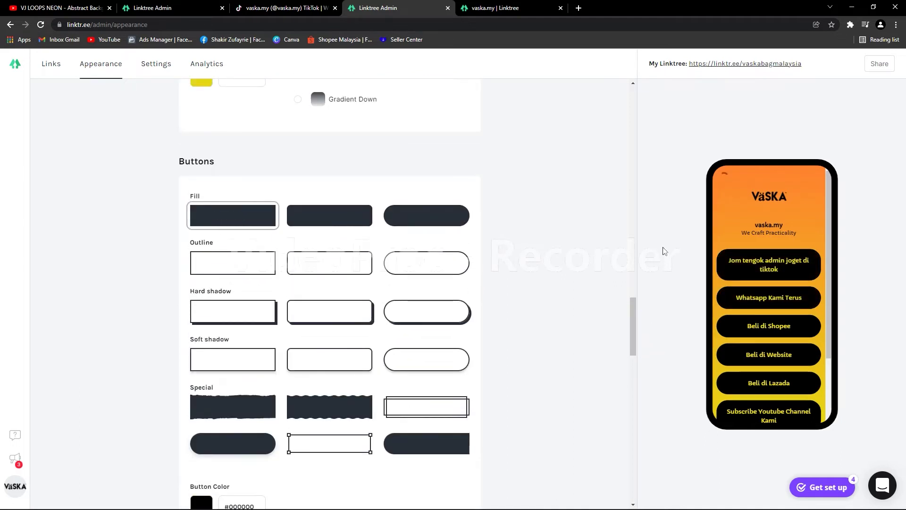
{"action": "scroll", "coordinate": [537, 326], "scroll_direction": "down", "scroll_amount": 1}
{"action": "scroll", "coordinate": [537, 325], "scroll_direction": "down", "scroll_amount": 2}
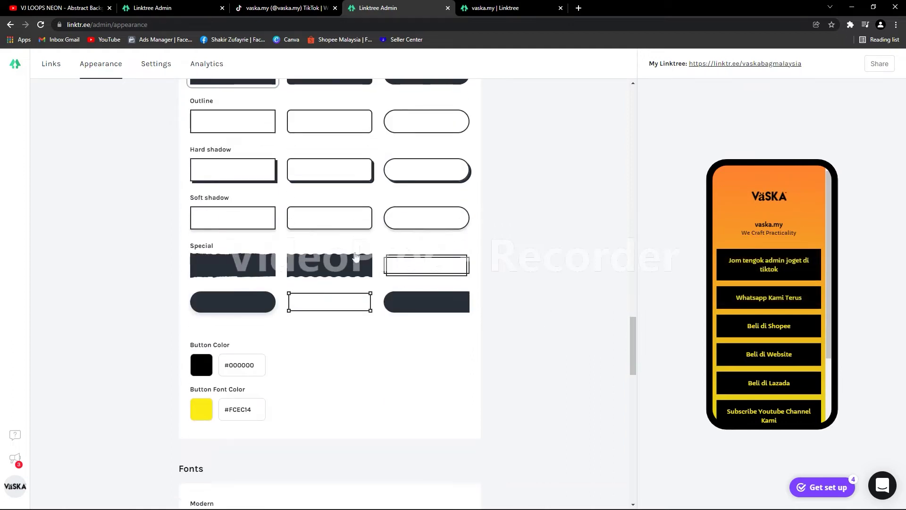
{"action": "left_click", "coordinate": [417, 174]}
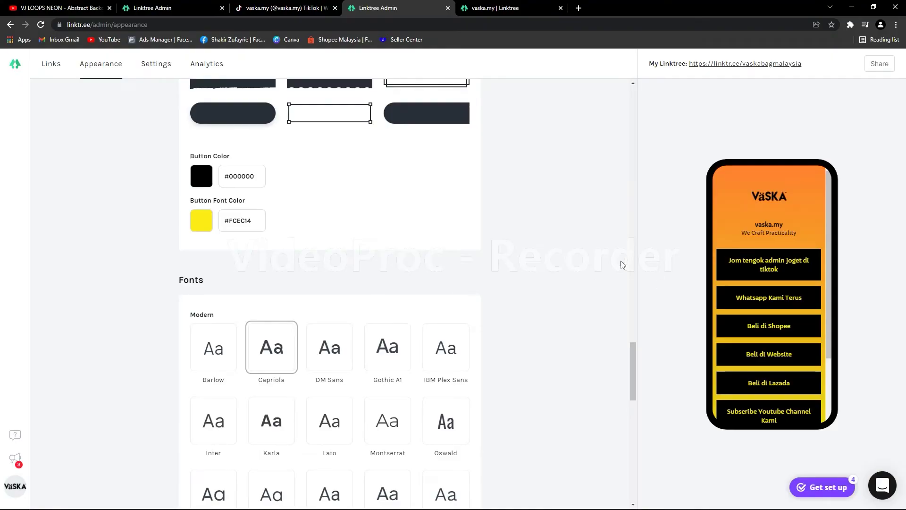
- Look through the Modern and Classic font choices for the page
{"action": "scroll", "coordinate": [525, 236], "scroll_direction": "down", "scroll_amount": 10}
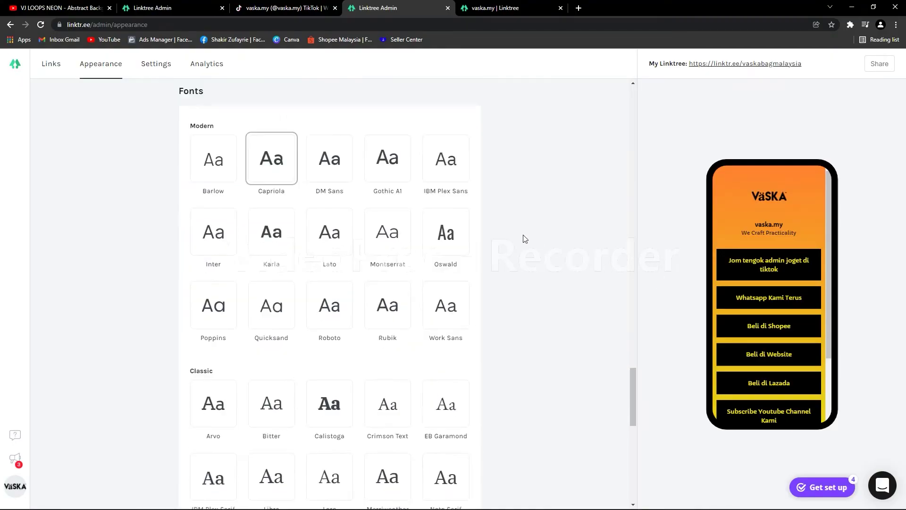
{"action": "scroll", "coordinate": [521, 239], "scroll_direction": "down", "scroll_amount": 5}
{"action": "scroll", "coordinate": [519, 241], "scroll_direction": "up", "scroll_amount": 20}
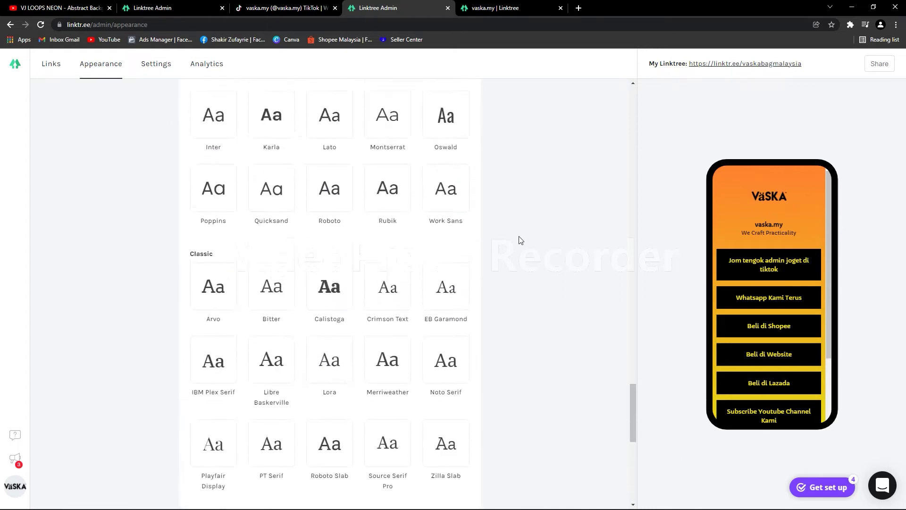
{"action": "scroll", "coordinate": [518, 242], "scroll_direction": "up", "scroll_amount": 7}
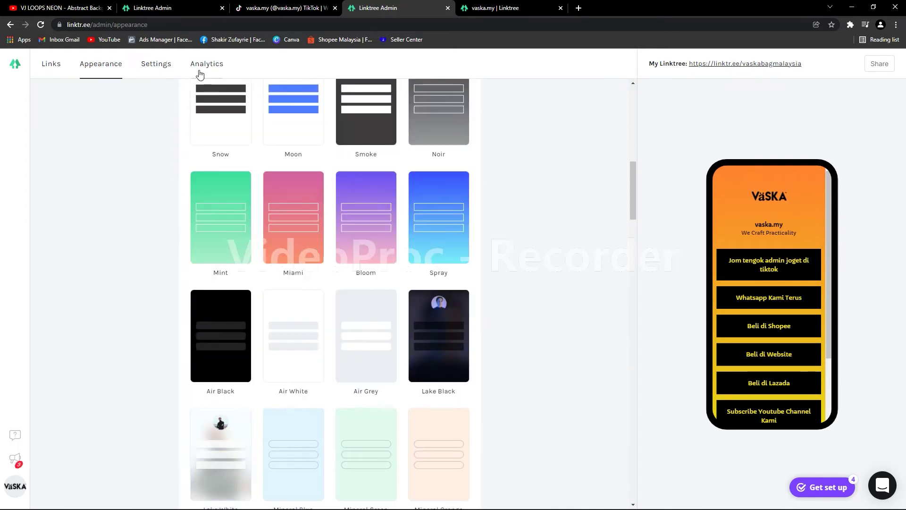
- Open the Linktree settings and examine the mailing list, commerce, sensitive material, SEO and analytics sections
{"action": "left_click", "coordinate": [162, 66]}
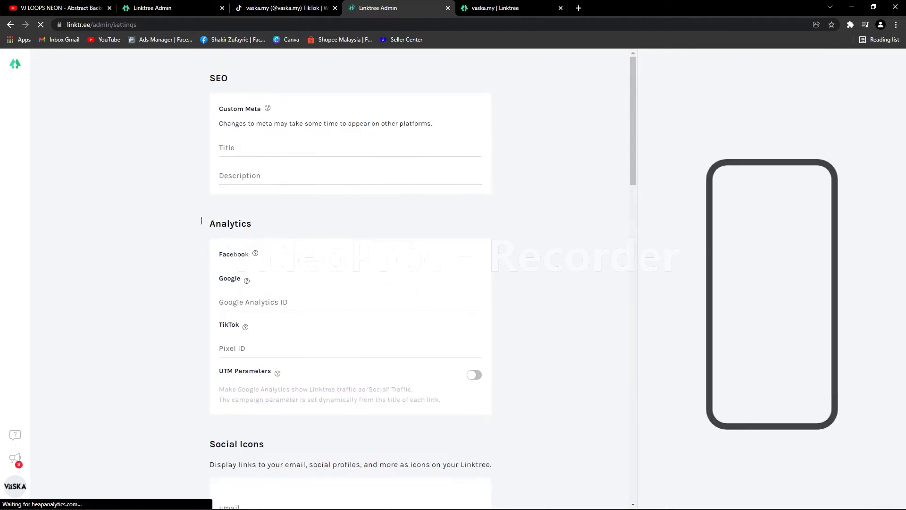
{"action": "scroll", "coordinate": [216, 218], "scroll_direction": "down", "scroll_amount": 3}
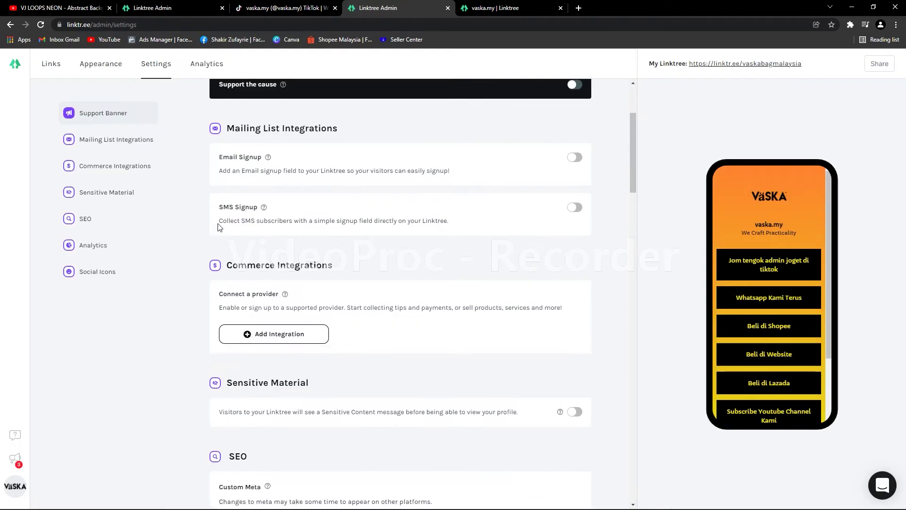
{"action": "scroll", "coordinate": [219, 226], "scroll_direction": "down", "scroll_amount": 1}
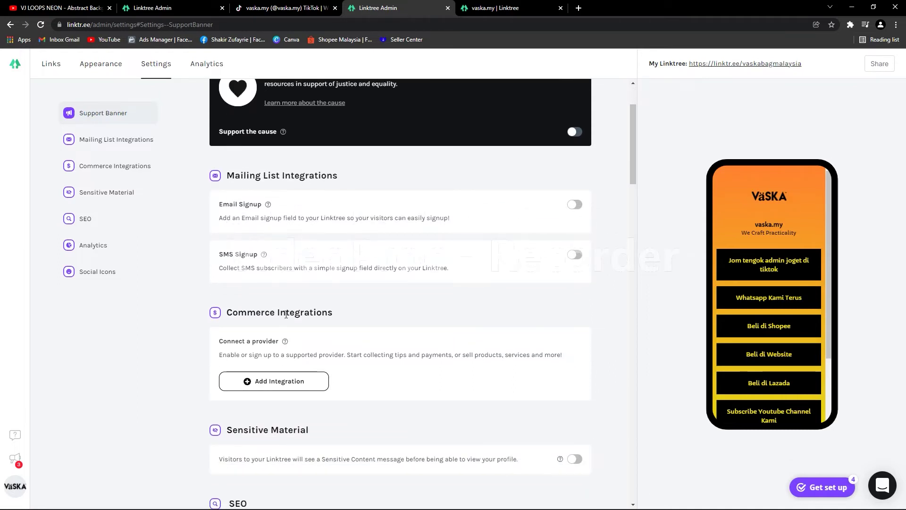
{"action": "scroll", "coordinate": [286, 315], "scroll_direction": "down", "scroll_amount": 6}
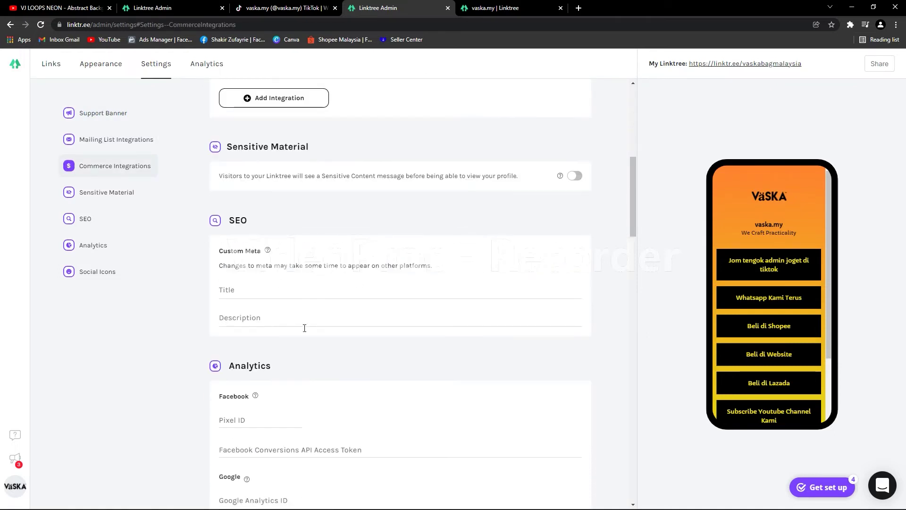
{"action": "scroll", "coordinate": [297, 375], "scroll_direction": "down", "scroll_amount": 2}
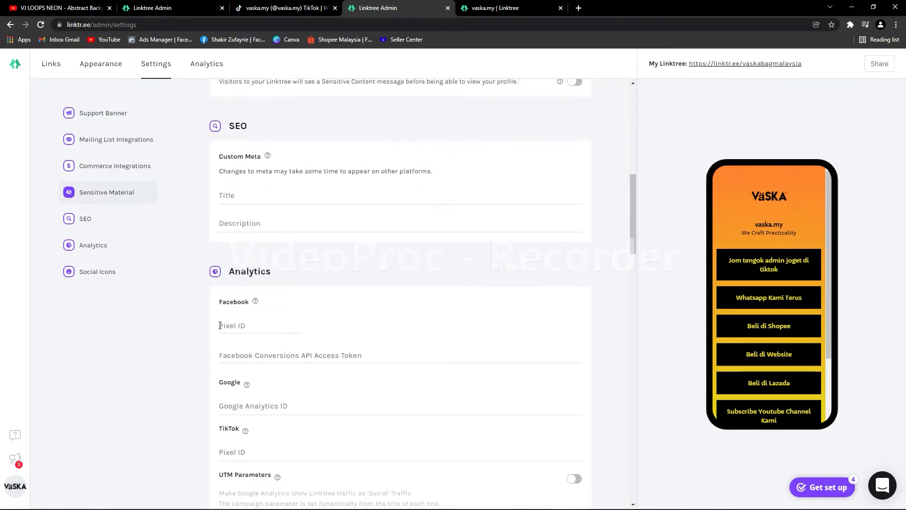
{"action": "scroll", "coordinate": [220, 325], "scroll_direction": "down", "scroll_amount": 3}
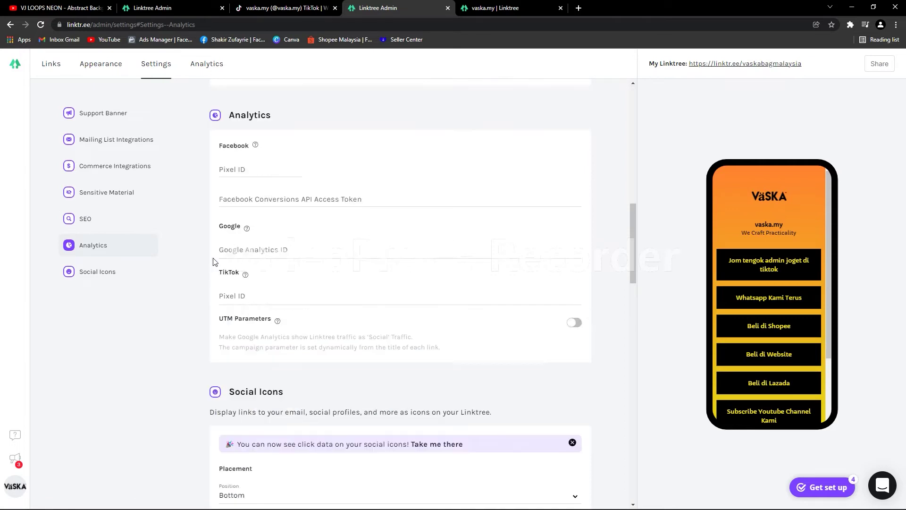
{"action": "scroll", "coordinate": [239, 226], "scroll_direction": "up", "scroll_amount": 2}
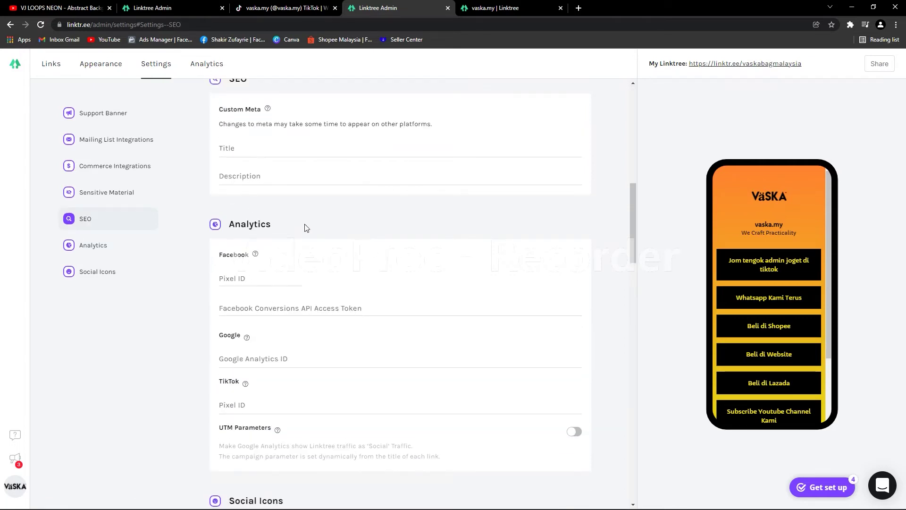
{"action": "scroll", "coordinate": [295, 227], "scroll_direction": "up", "scroll_amount": 2}
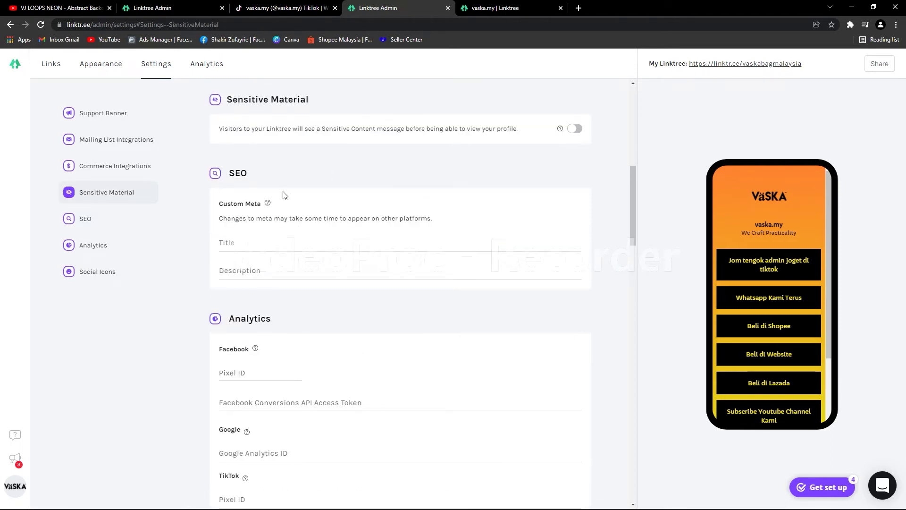
{"action": "scroll", "coordinate": [409, 170], "scroll_direction": "up", "scroll_amount": 6}
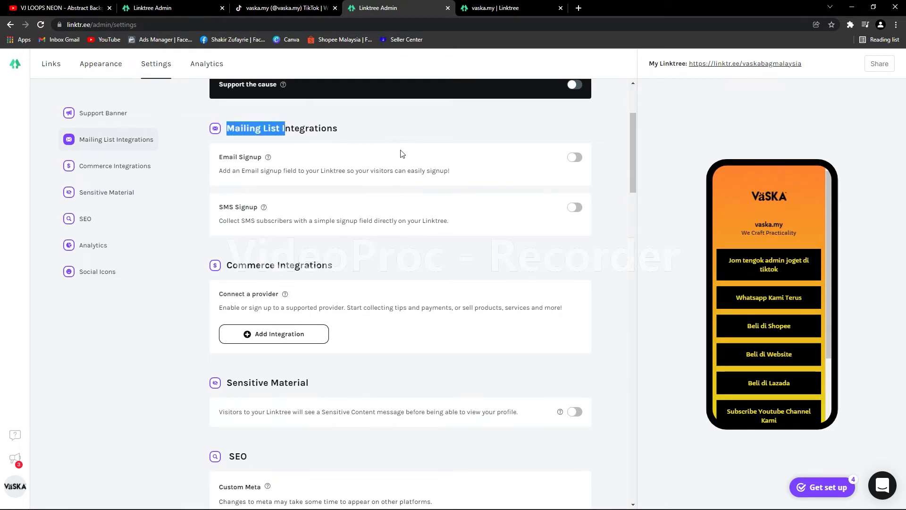
- Examine the Social Icons fields down to the Poshmark URL and open the Linktree's analytics page
{"action": "scroll", "coordinate": [400, 164], "scroll_direction": "down", "scroll_amount": 10}
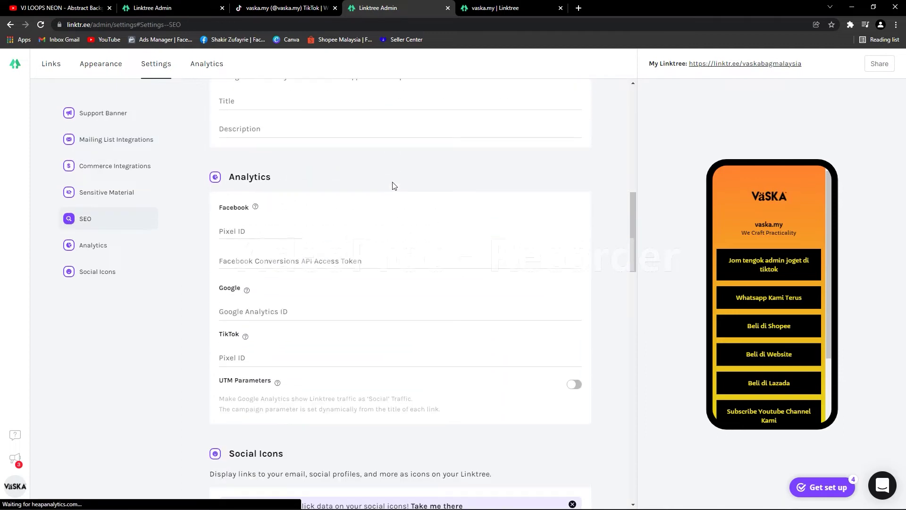
{"action": "scroll", "coordinate": [469, 216], "scroll_direction": "down", "scroll_amount": 15}
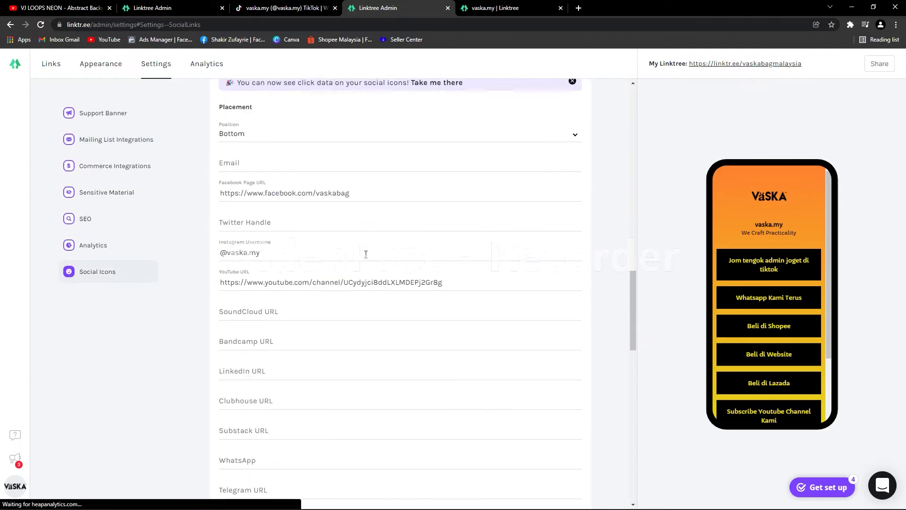
{"action": "scroll", "coordinate": [285, 256], "scroll_direction": "down", "scroll_amount": 11}
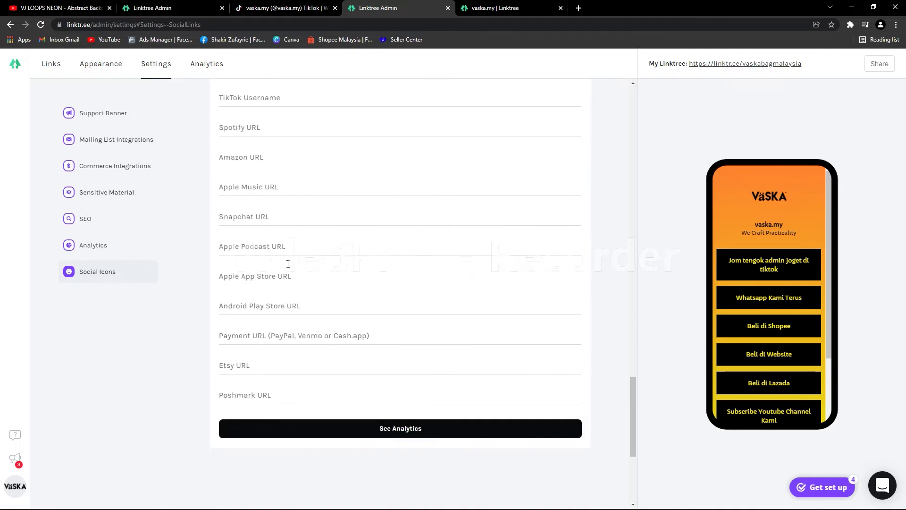
{"action": "scroll", "coordinate": [299, 285], "scroll_direction": "up", "scroll_amount": 20}
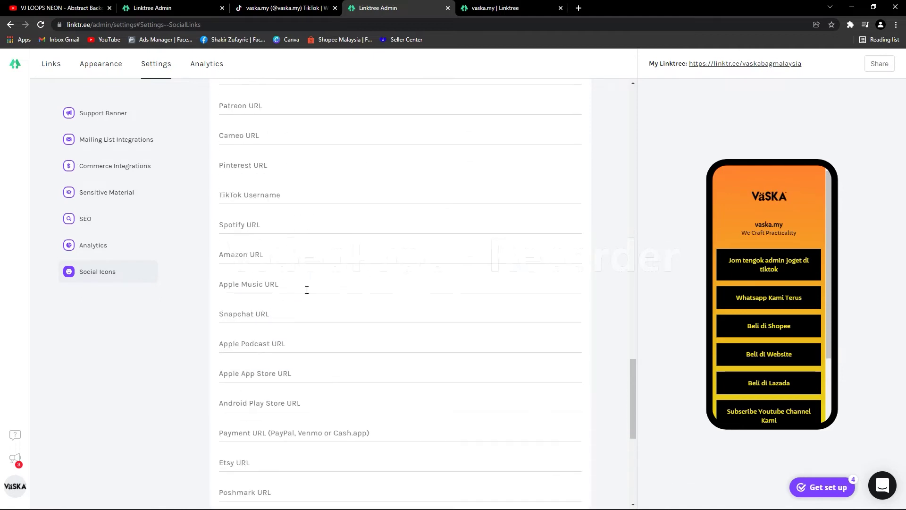
{"action": "scroll", "coordinate": [338, 272], "scroll_direction": "up", "scroll_amount": 15}
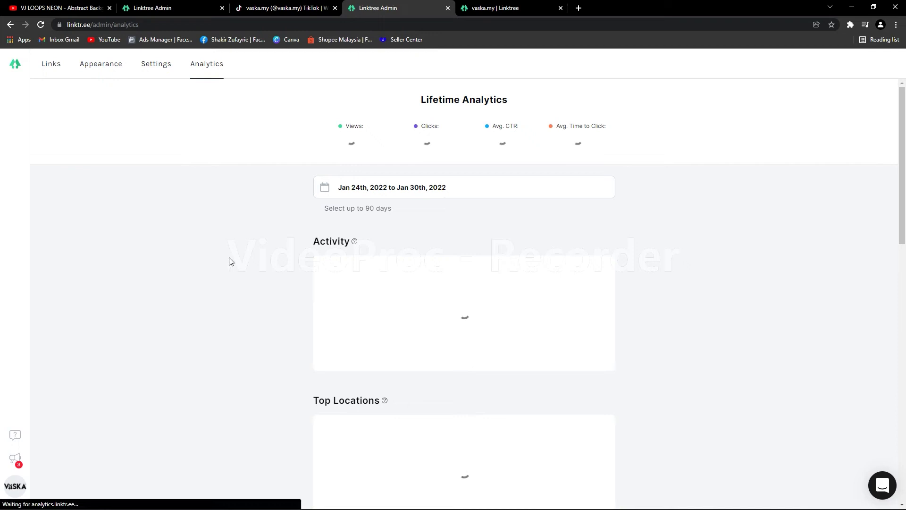
- Examine the Linktree's lifetime analytics and daily activity chart, and return to the page's list of links
{"action": "scroll", "coordinate": [356, 192], "scroll_direction": "down", "scroll_amount": 4}
{"action": "scroll", "coordinate": [253, 193], "scroll_direction": "up", "scroll_amount": 6}
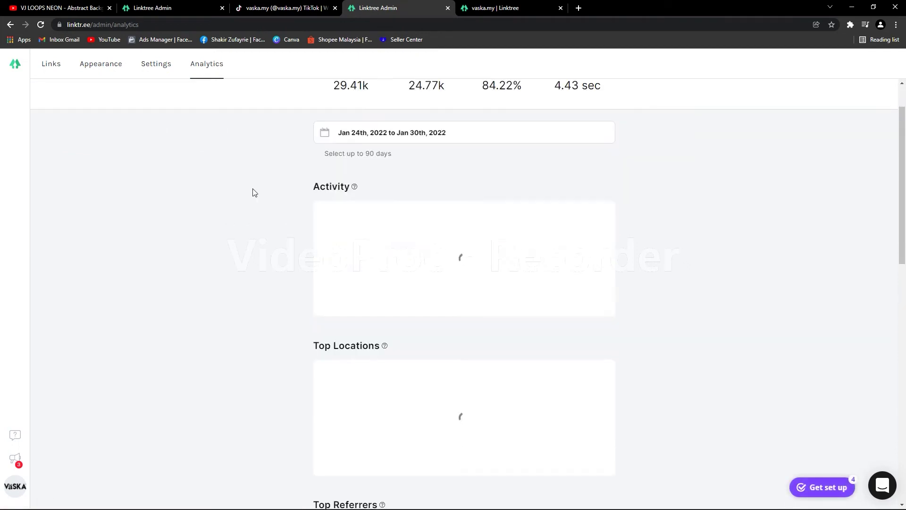
{"action": "scroll", "coordinate": [305, 319], "scroll_direction": "down", "scroll_amount": 2}
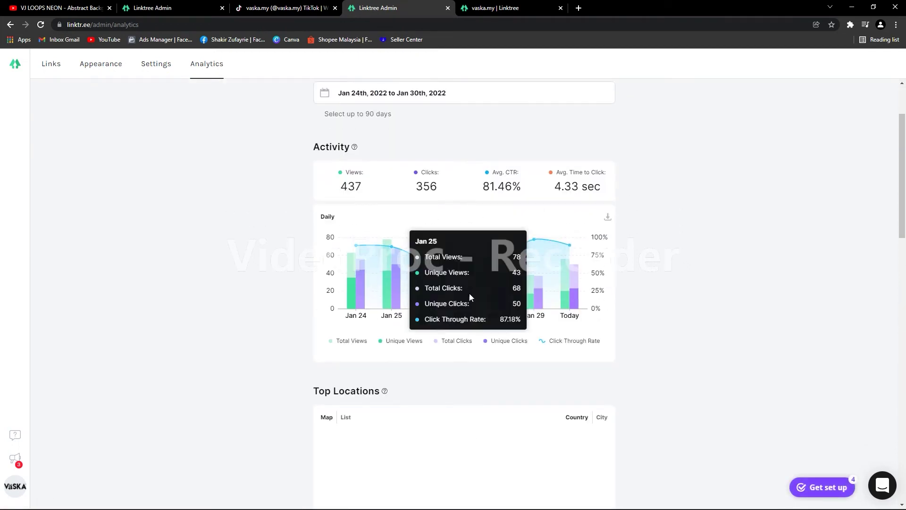
{"action": "scroll", "coordinate": [131, 118], "scroll_direction": "up", "scroll_amount": 2}
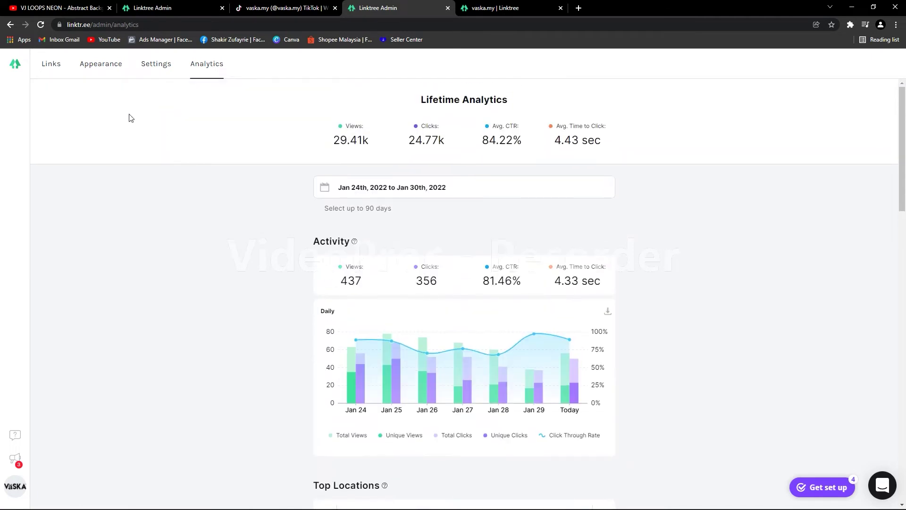
{"action": "left_click", "coordinate": [46, 69]}
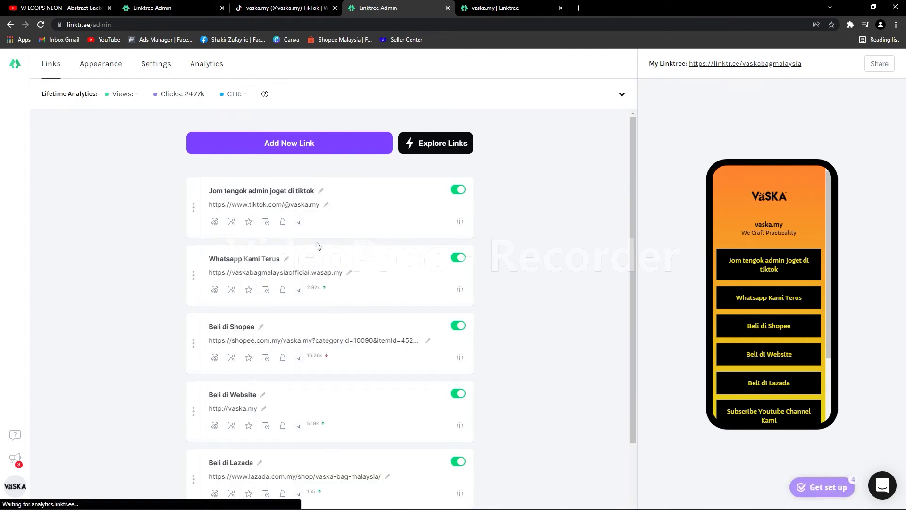
{"action": "scroll", "coordinate": [330, 214], "scroll_direction": "down", "scroll_amount": 1}
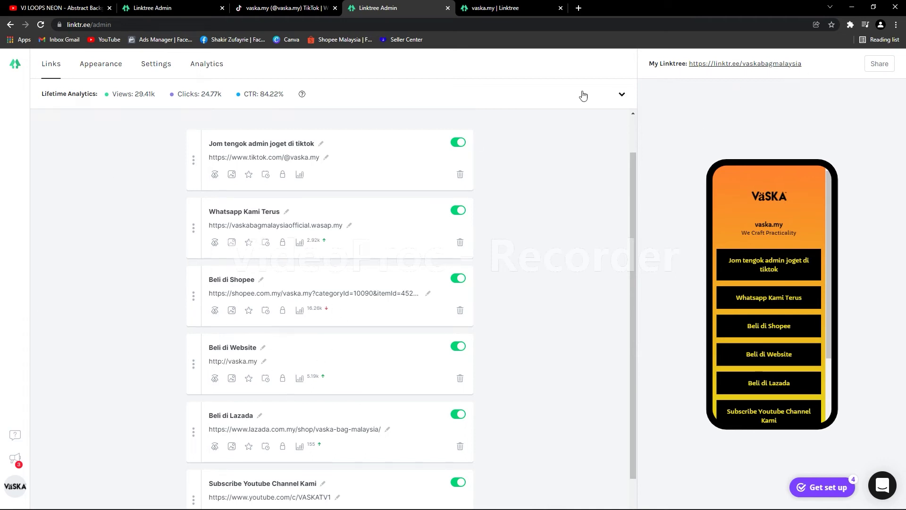
- Search Google for "linktree pricing" in a new browser tab and open Linktree's own Free or PRO pricing page
{"action": "left_click", "coordinate": [521, 4]}
{"action": "left_click", "coordinate": [579, 8]}
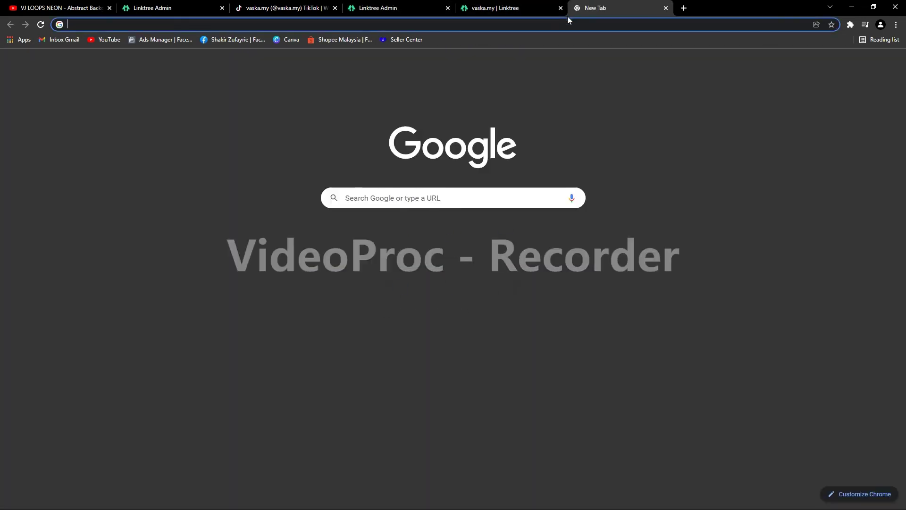
{"action": "left_click", "coordinate": [566, 23]}
{"action": "type", "text": "linktr"}
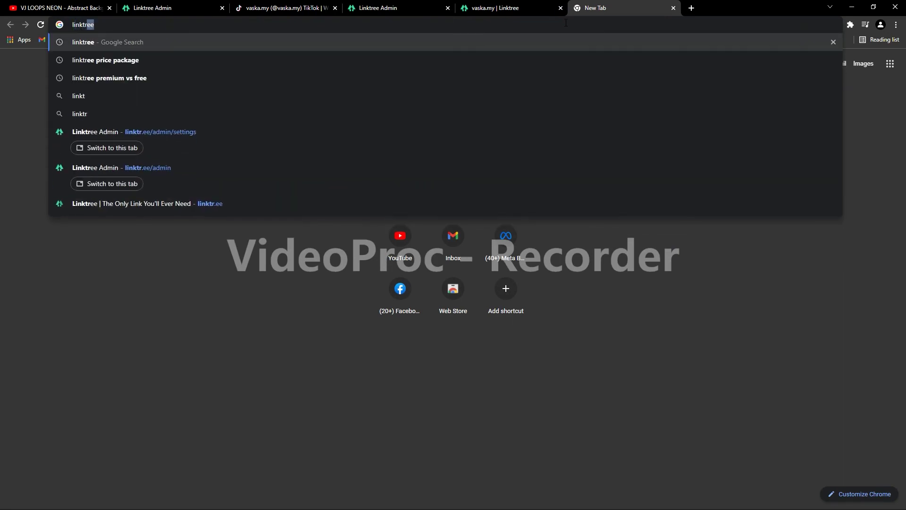
{"action": "type", "text": "ee pricing"}
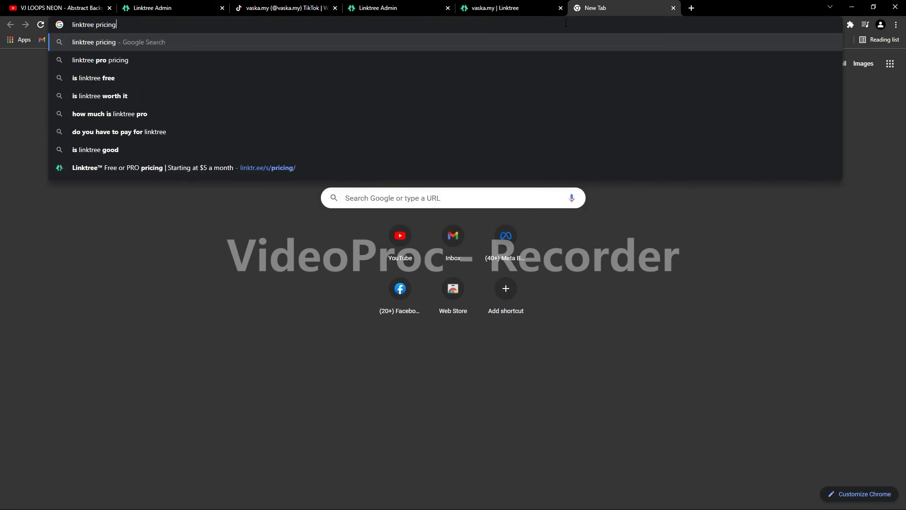
{"action": "key", "text": "Return"}
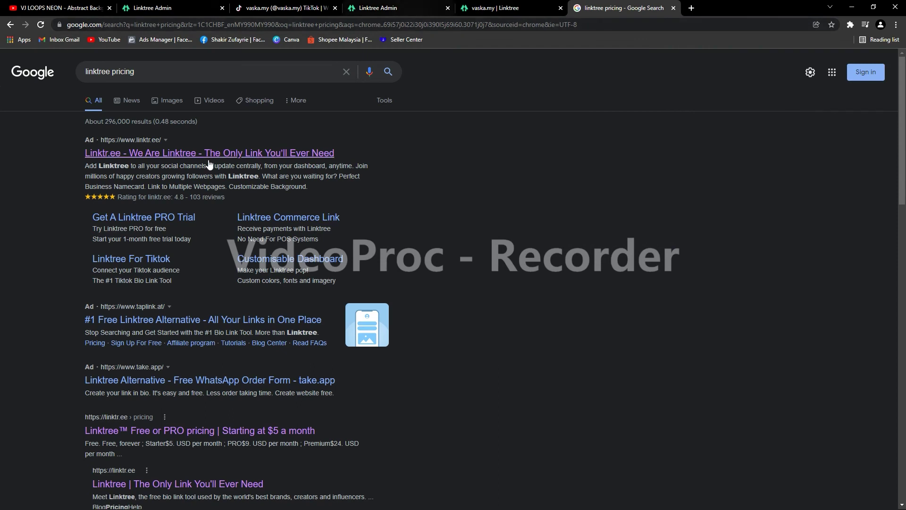
{"action": "left_click", "coordinate": [168, 434]}
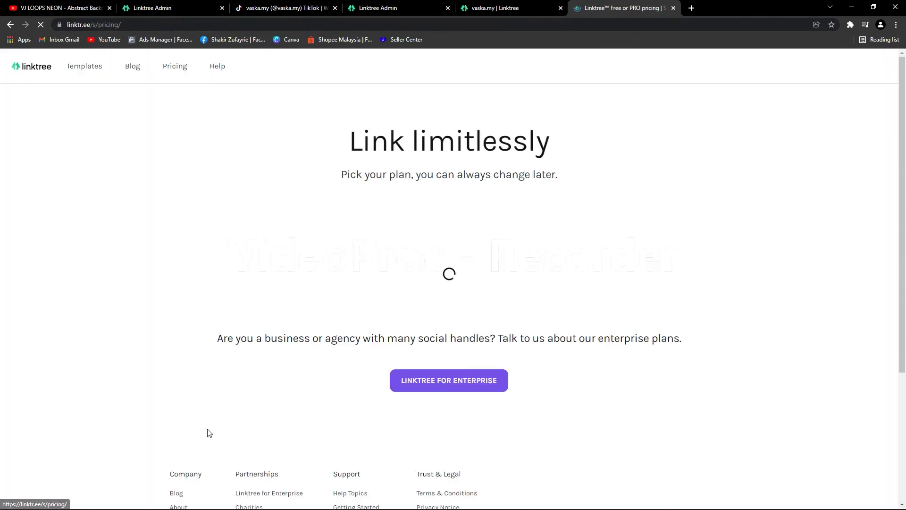
- Compare the monthly prices, features and transaction fees of the Free, Starter, PRO and Premium plans
{"action": "scroll", "coordinate": [579, 257], "scroll_direction": "down", "scroll_amount": 3}
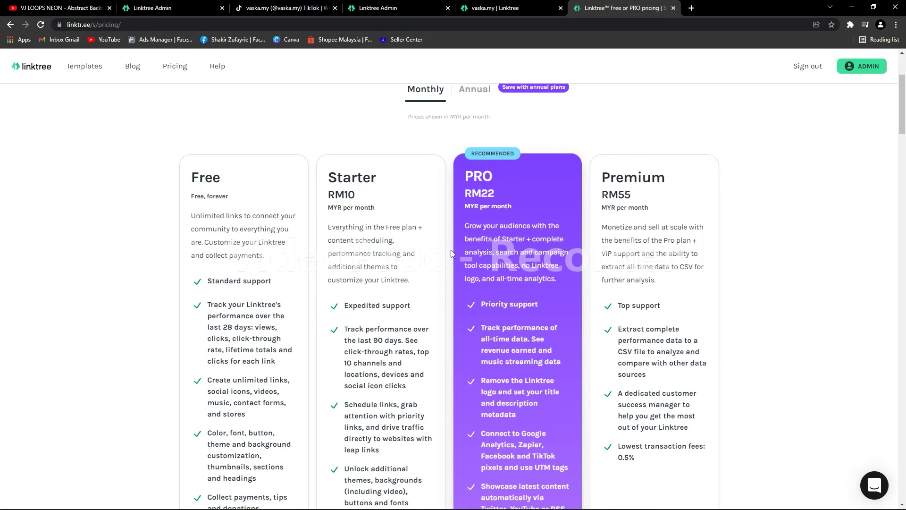
{"action": "scroll", "coordinate": [451, 253], "scroll_direction": "down", "scroll_amount": 4}
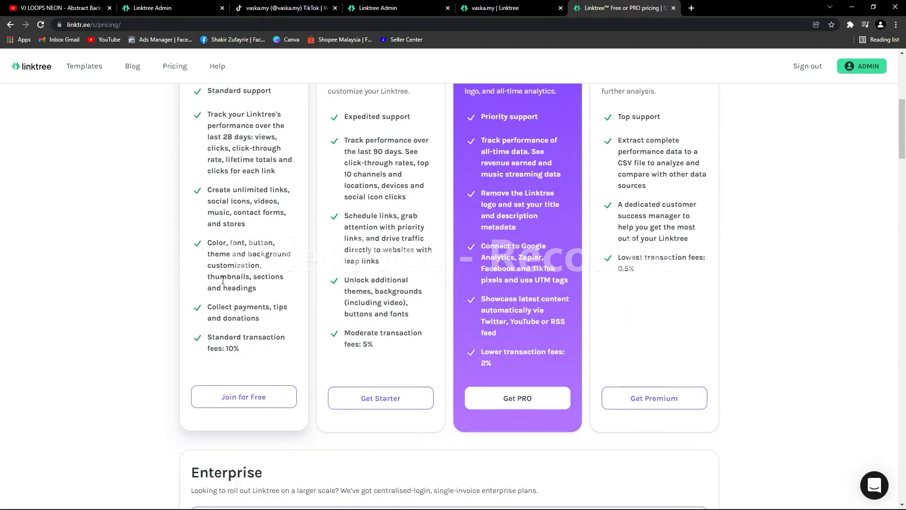
{"action": "scroll", "coordinate": [223, 280], "scroll_direction": "down", "scroll_amount": 4}
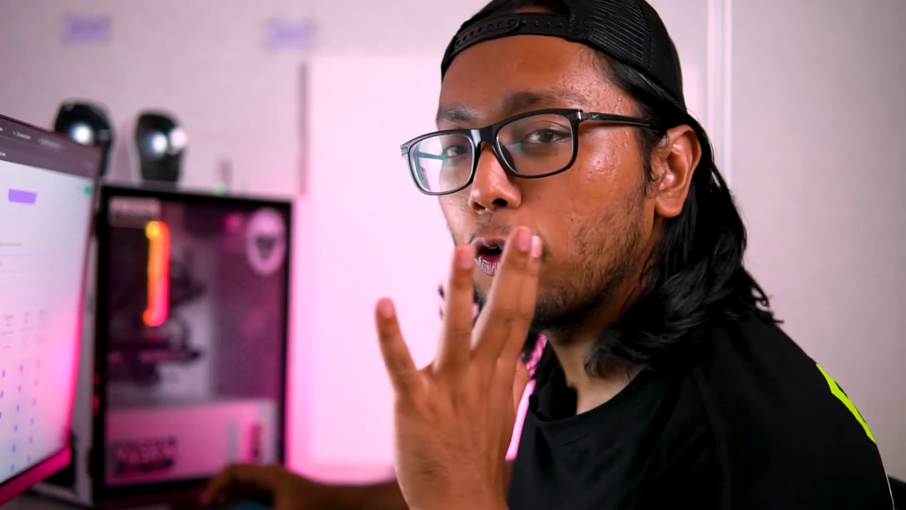